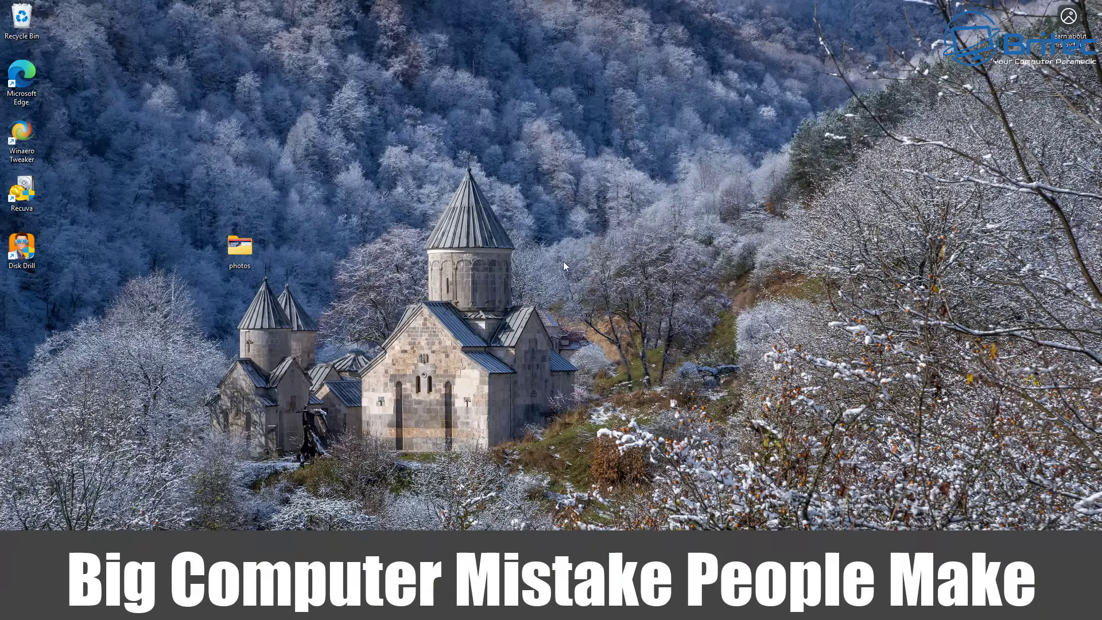
Step: Open the photos folder, select all five photos and delete them
double_click(250, 249)
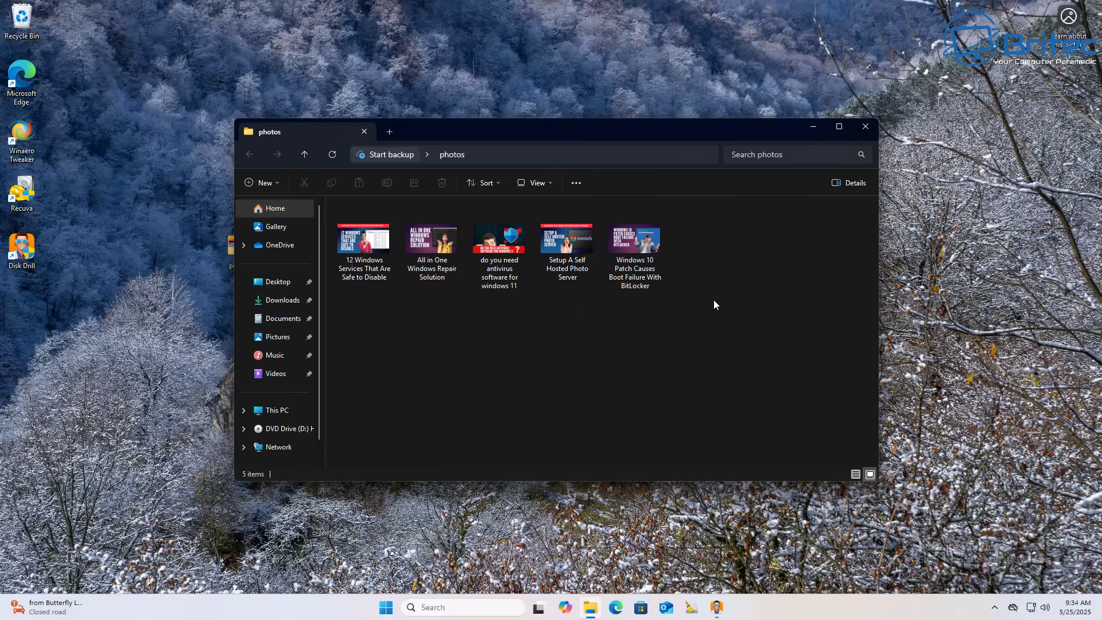
left_click_drag(714, 299, 303, 236)
left_click(448, 356)
left_click_drag(738, 334, 365, 236)
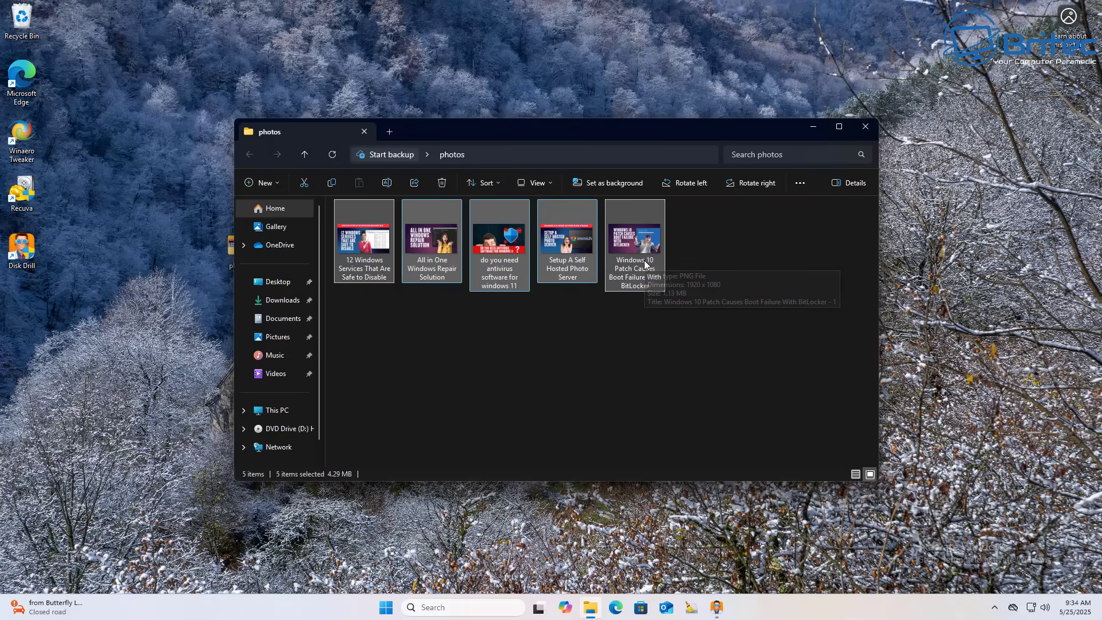
left_click(441, 183)
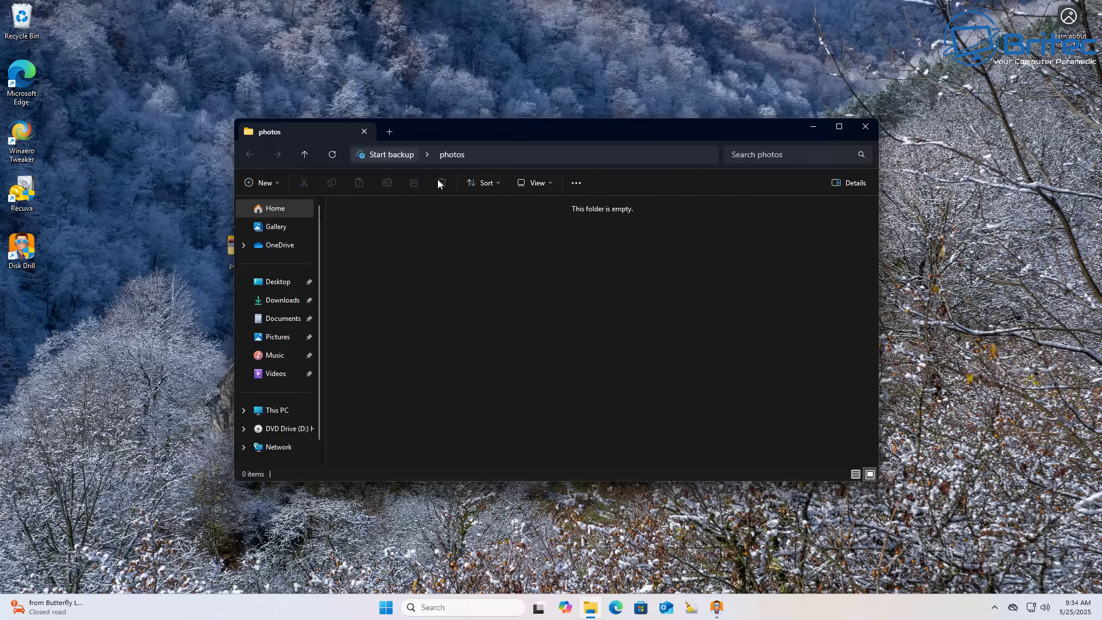
Step: Close the empty folder, empty the Recycle Bin, move the photos folder left, and launch Disk Drill
left_click(866, 126)
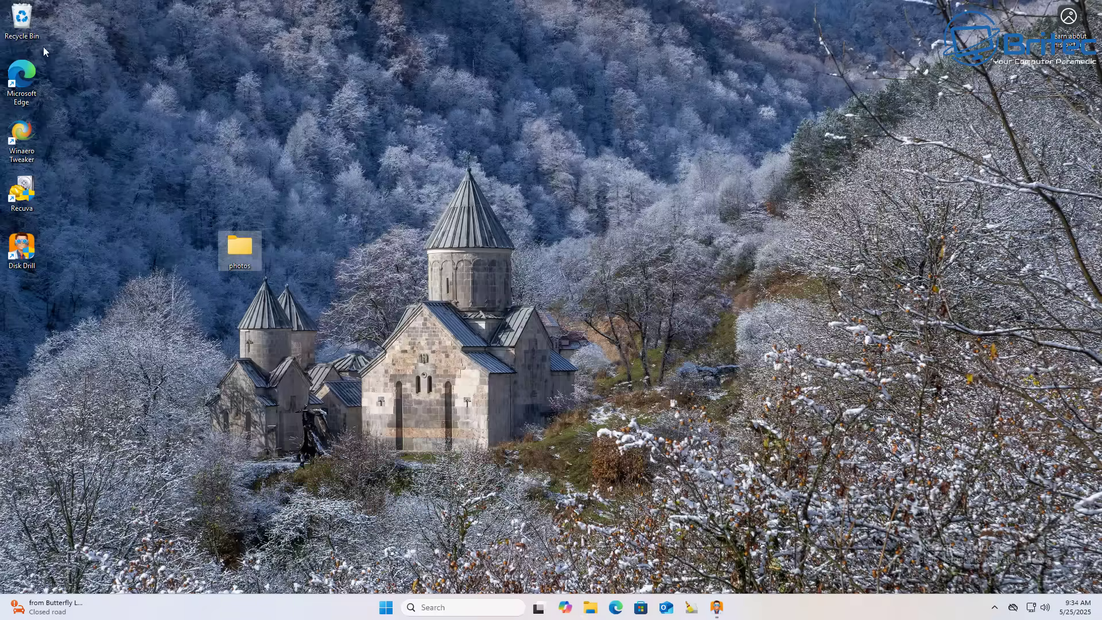
right_click(24, 19)
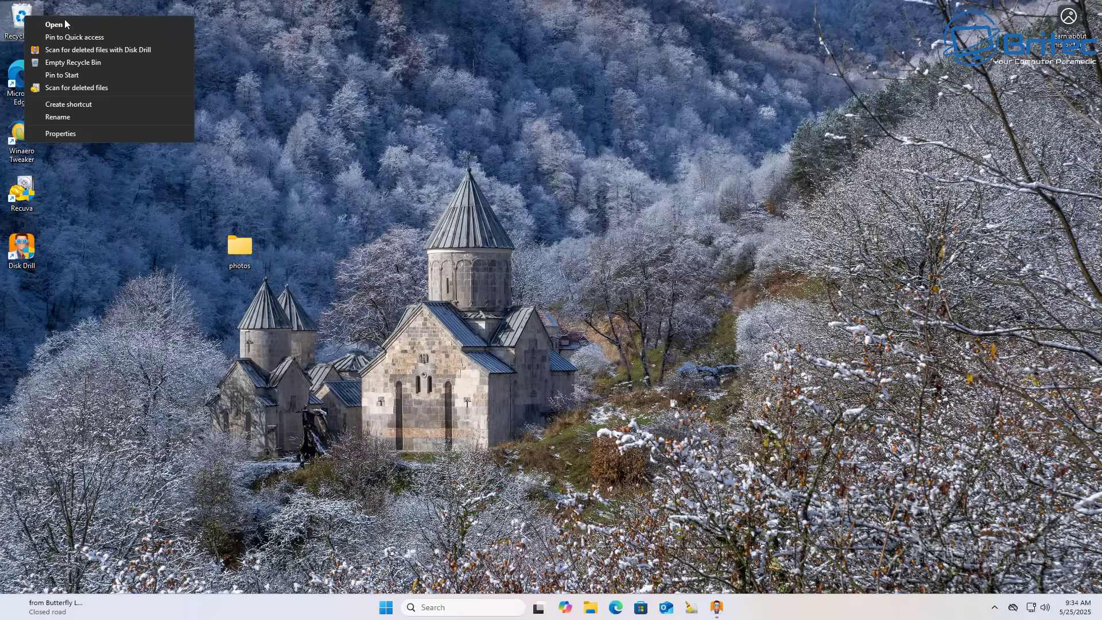
left_click(78, 62)
left_click(597, 313)
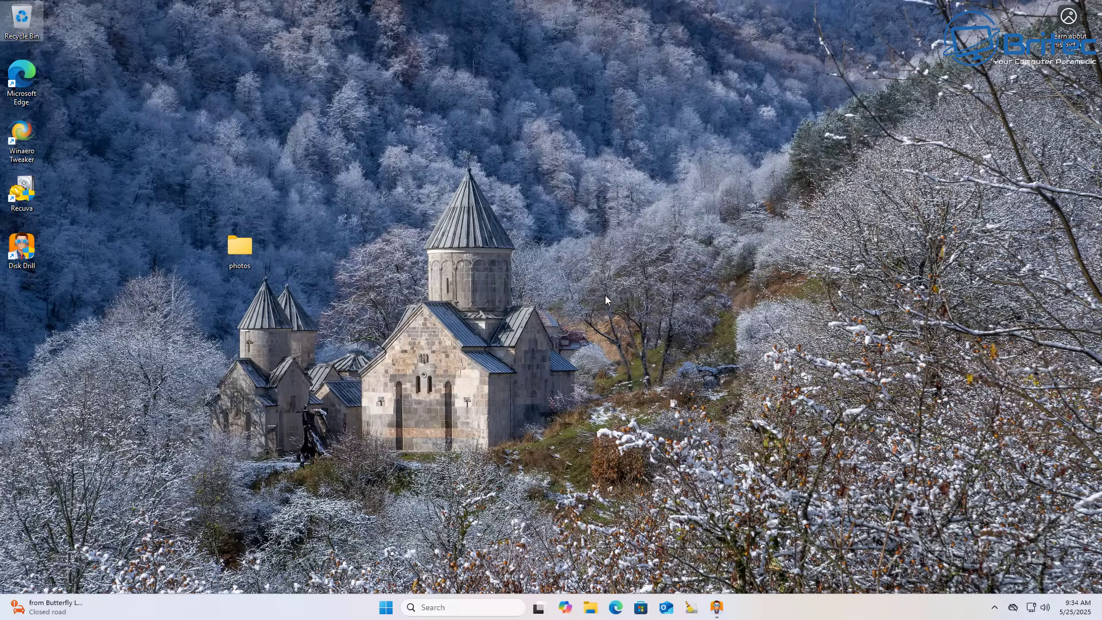
left_click_drag(244, 246, 37, 308)
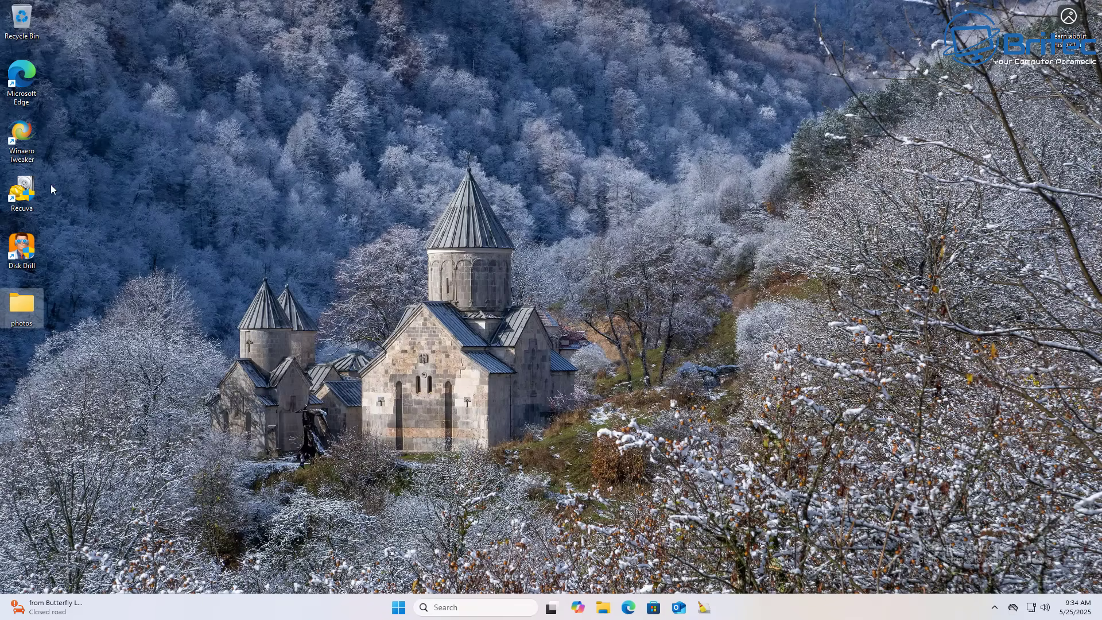
right_click(21, 18)
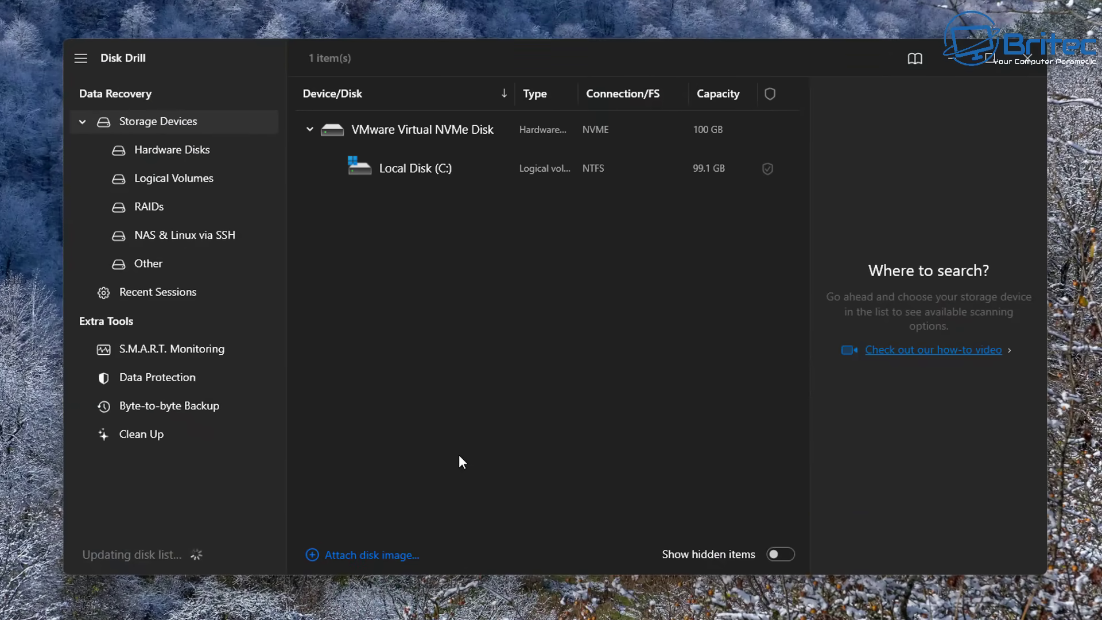
Step: Select Local Disk (C:) and run Search for lost data on it
left_click(460, 182)
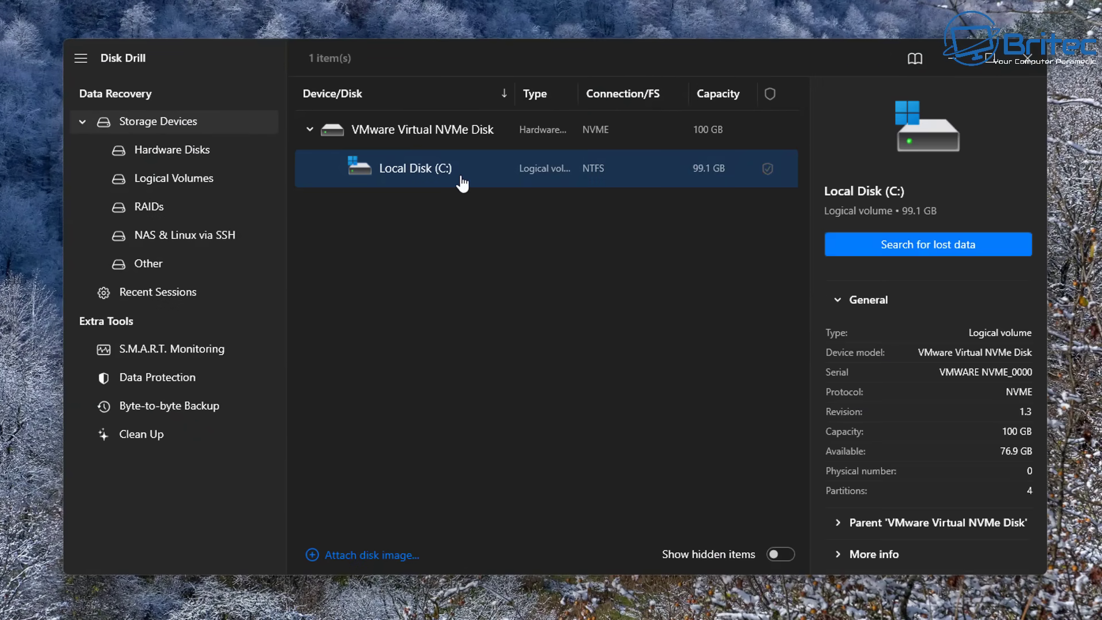
left_click(920, 251)
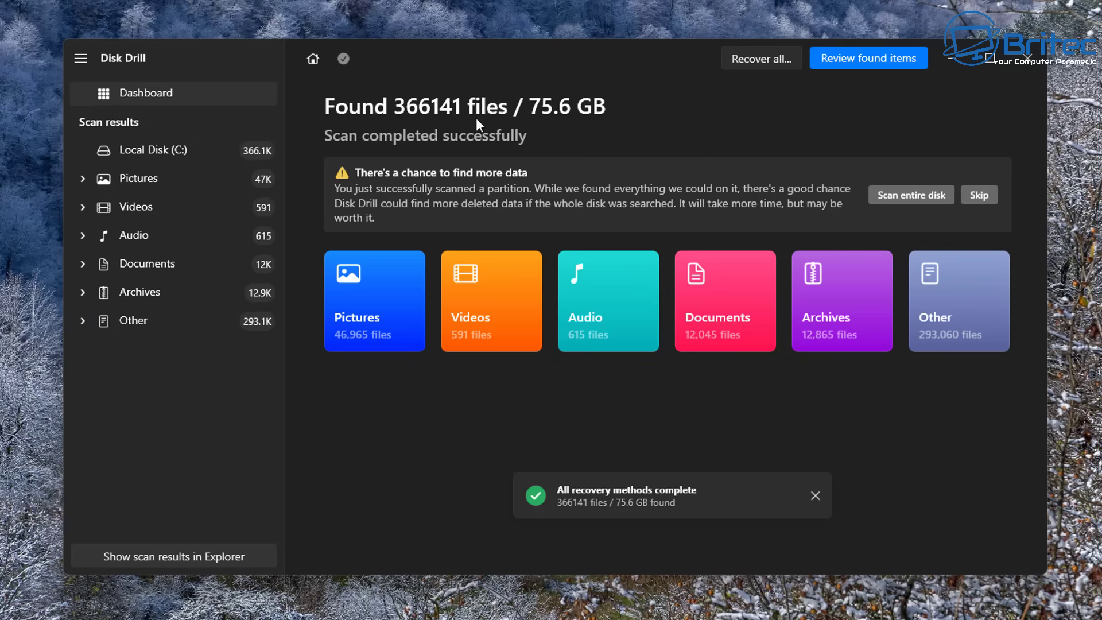
Step: Show the Pictures results and mark the 1081 Reconstructed pictures for recovery
left_click(350, 314)
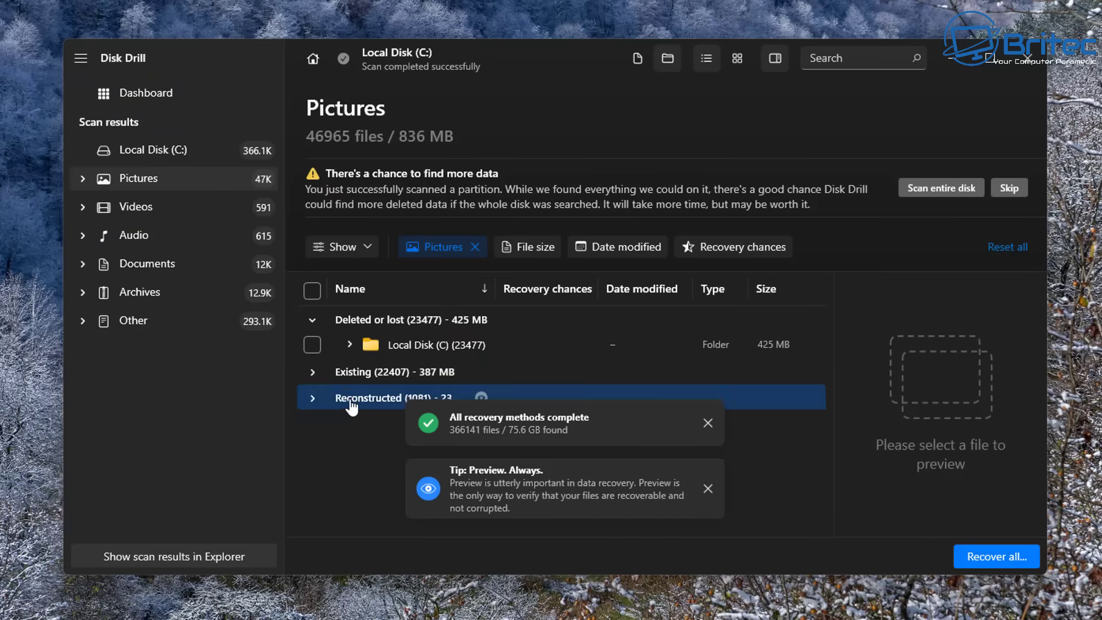
left_click(312, 401)
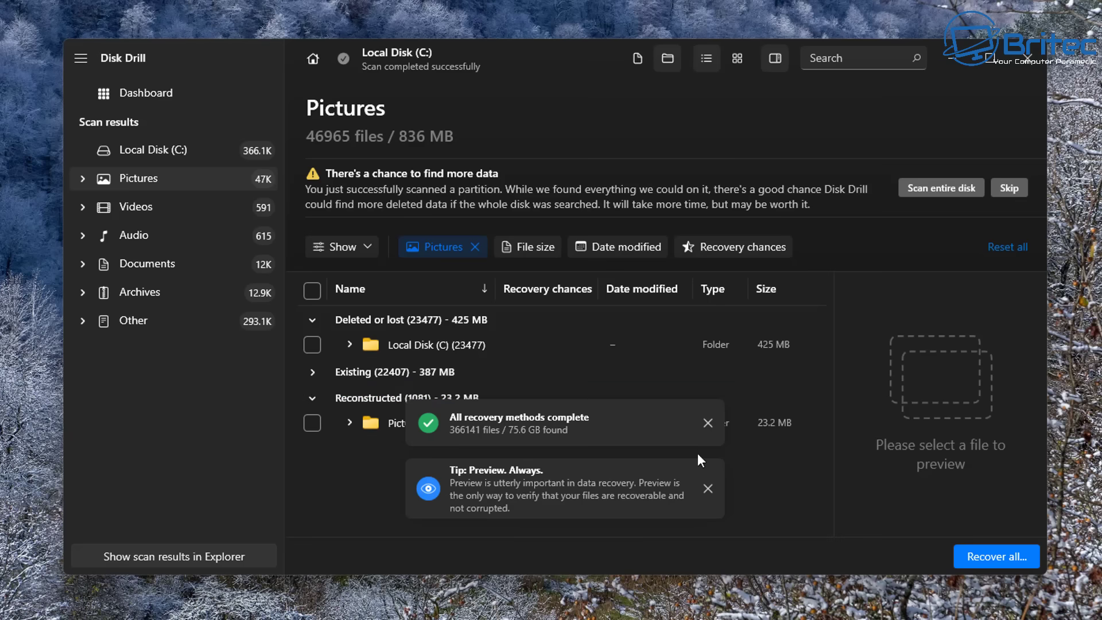
left_click(708, 424)
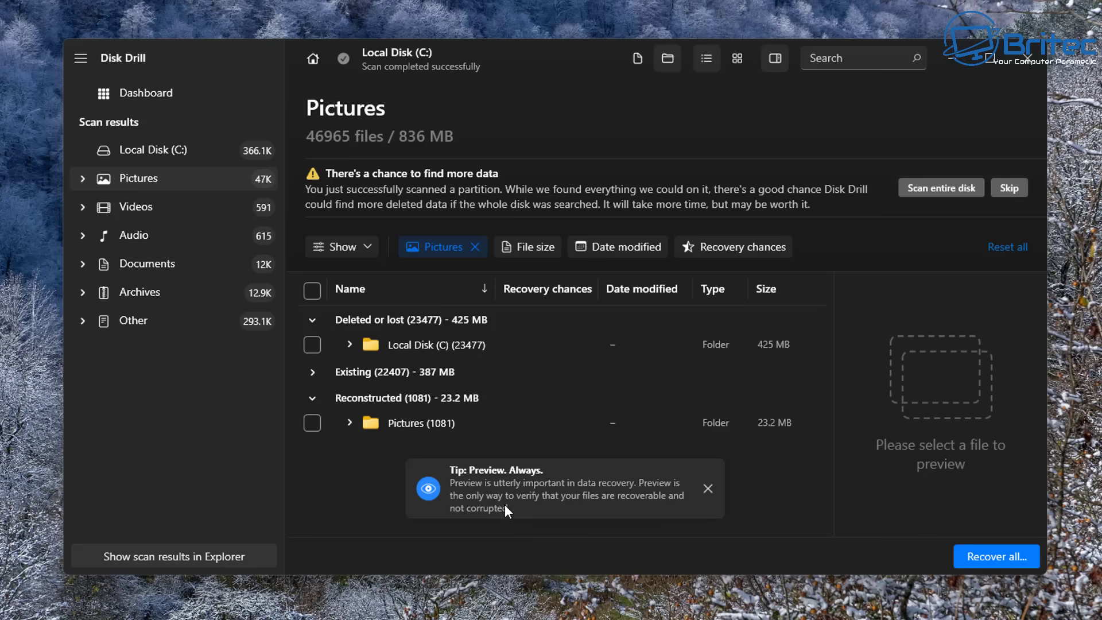
left_click(708, 489)
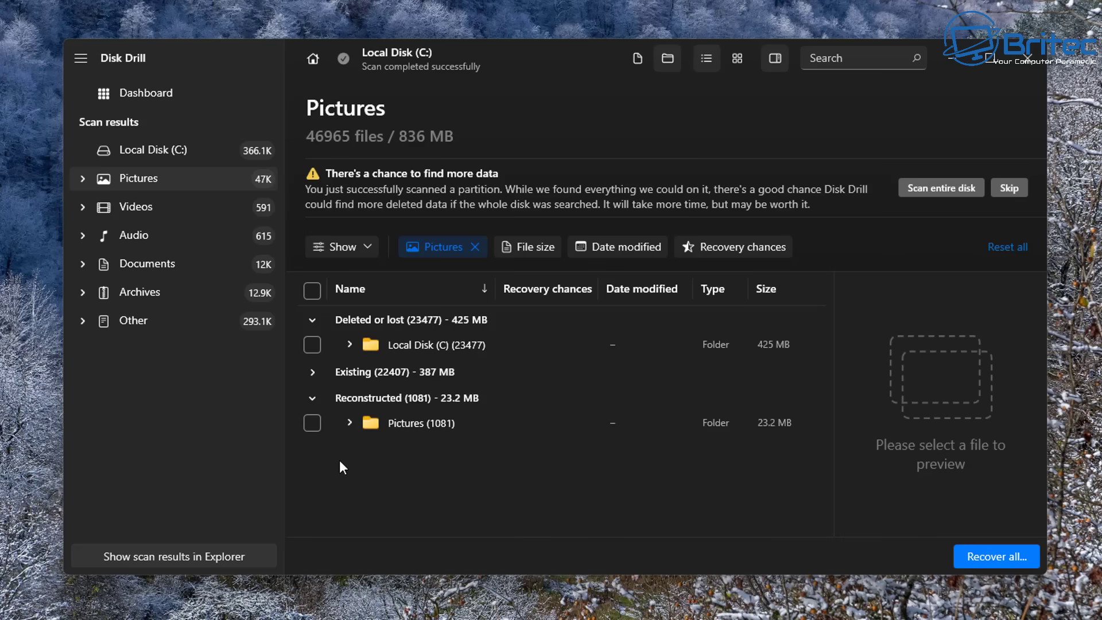
left_click(357, 428)
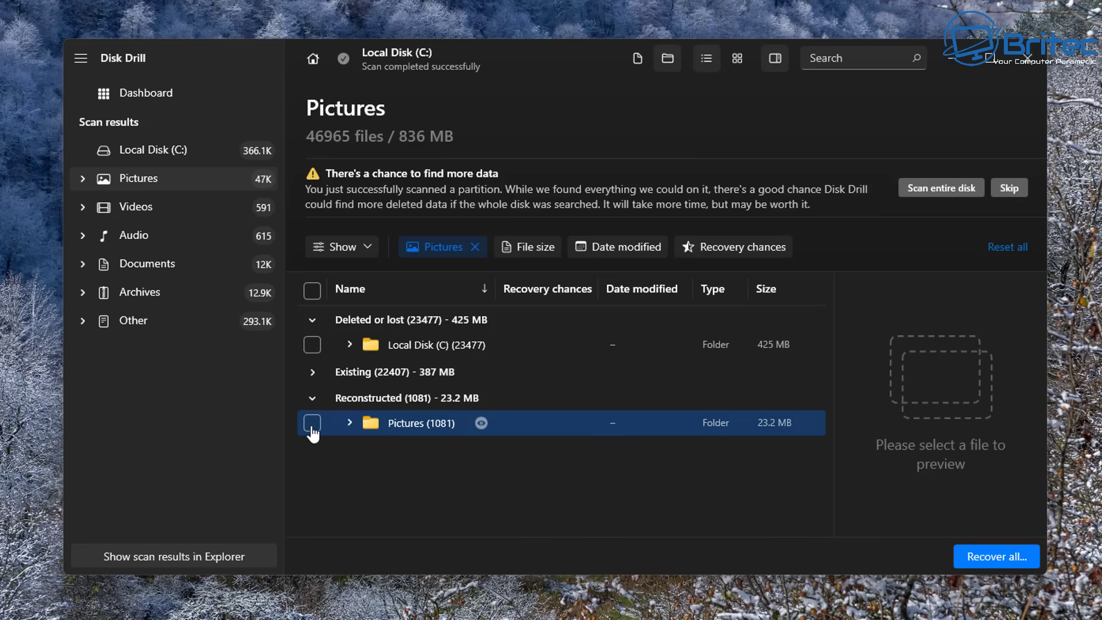
left_click(319, 427)
Step: Expand the png (843) folder and preview the 12 Windows Services image and an ImageReady file
left_click(348, 424)
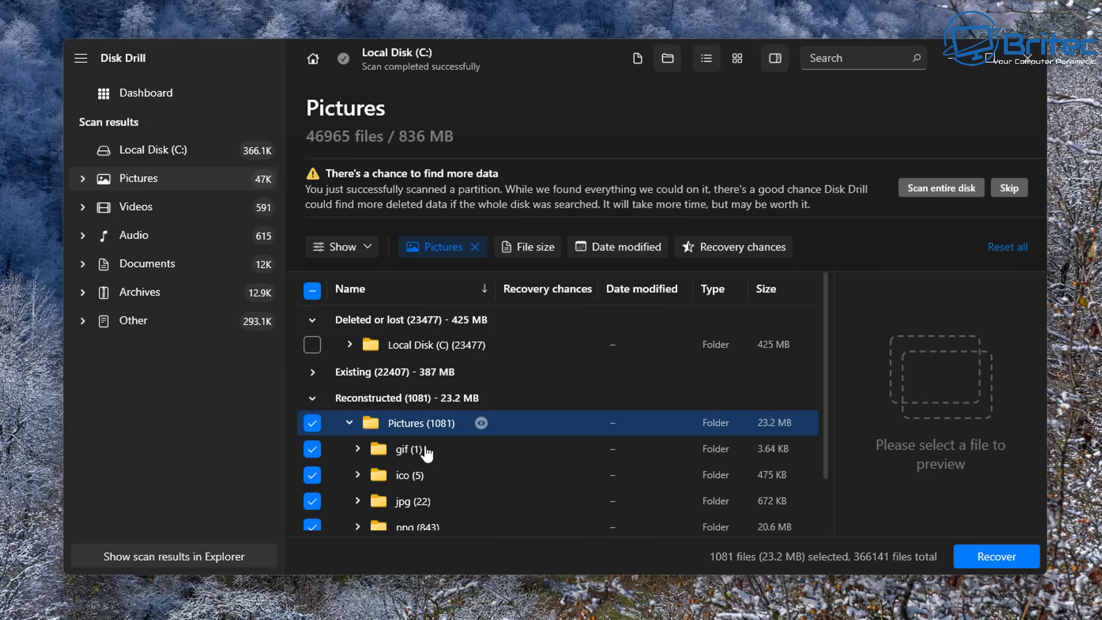
scroll(458, 509, "down", 1)
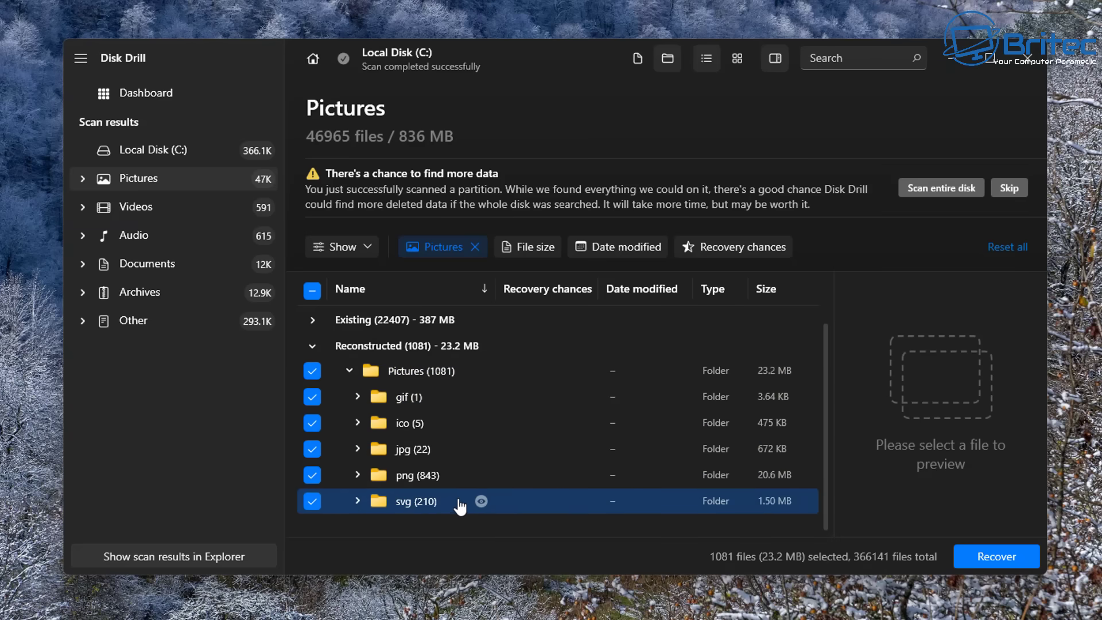
left_click(400, 482)
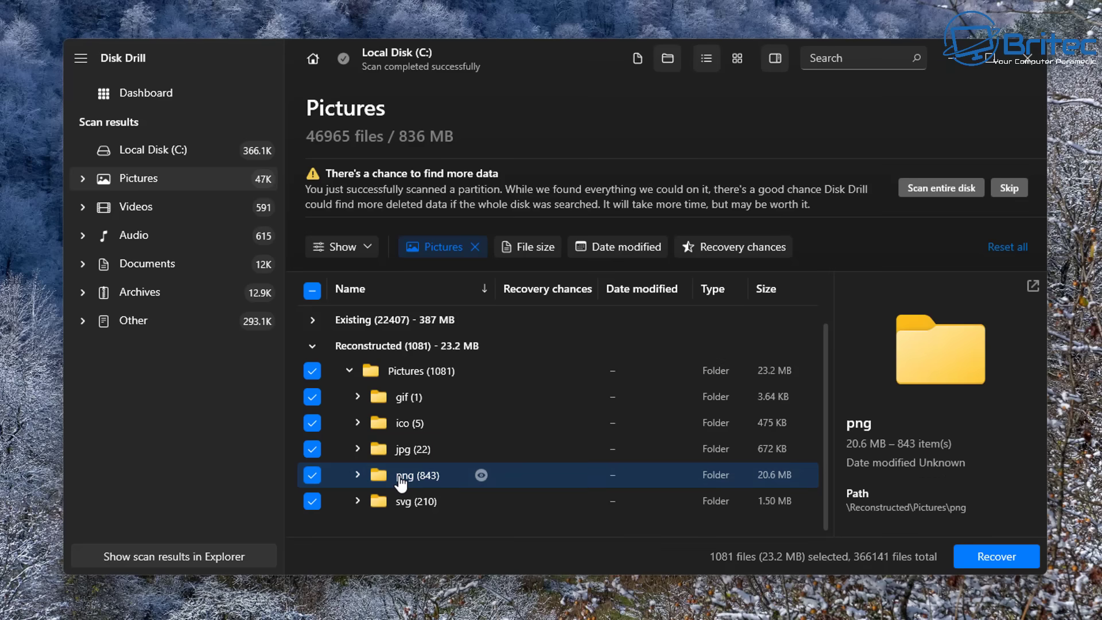
left_click(357, 475)
scroll(513, 485, "down", 1)
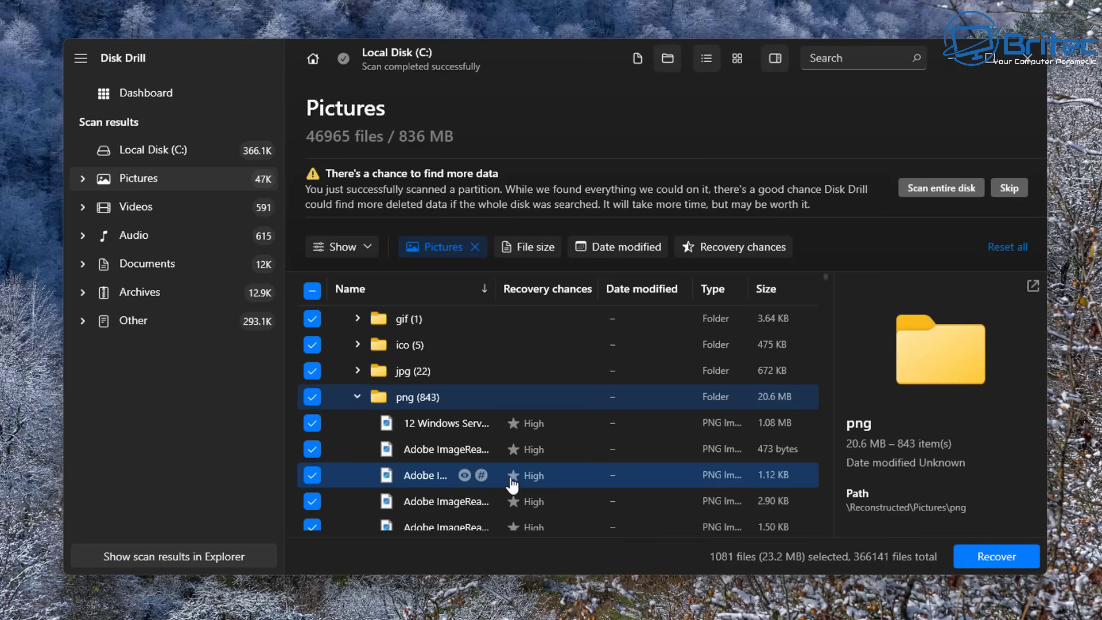
scroll(512, 486, "down", 1)
left_click(445, 344)
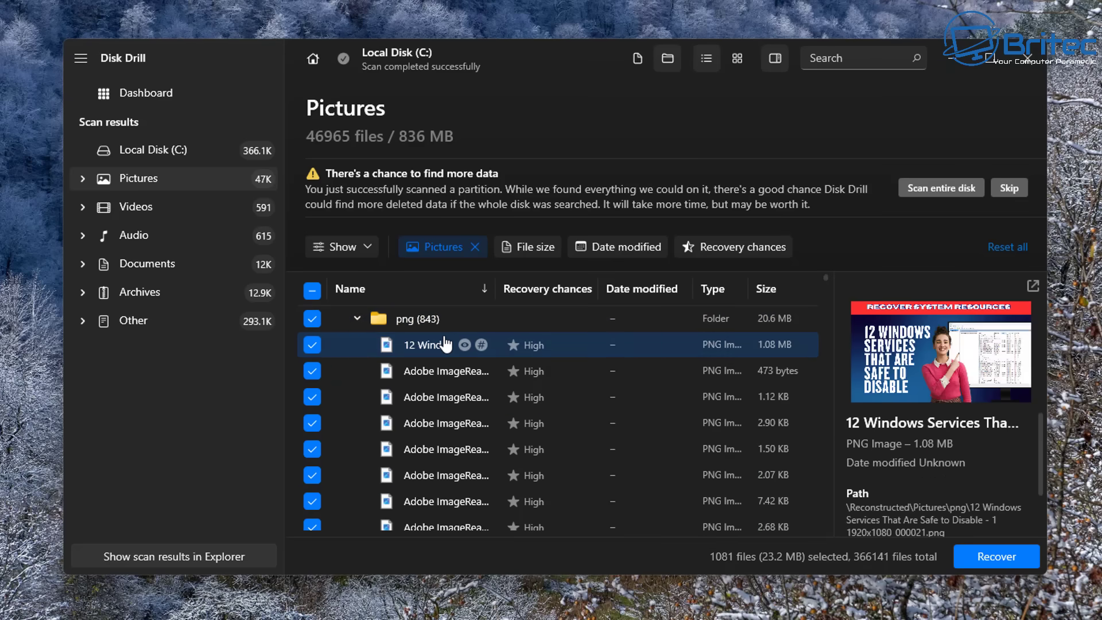
left_click(428, 373)
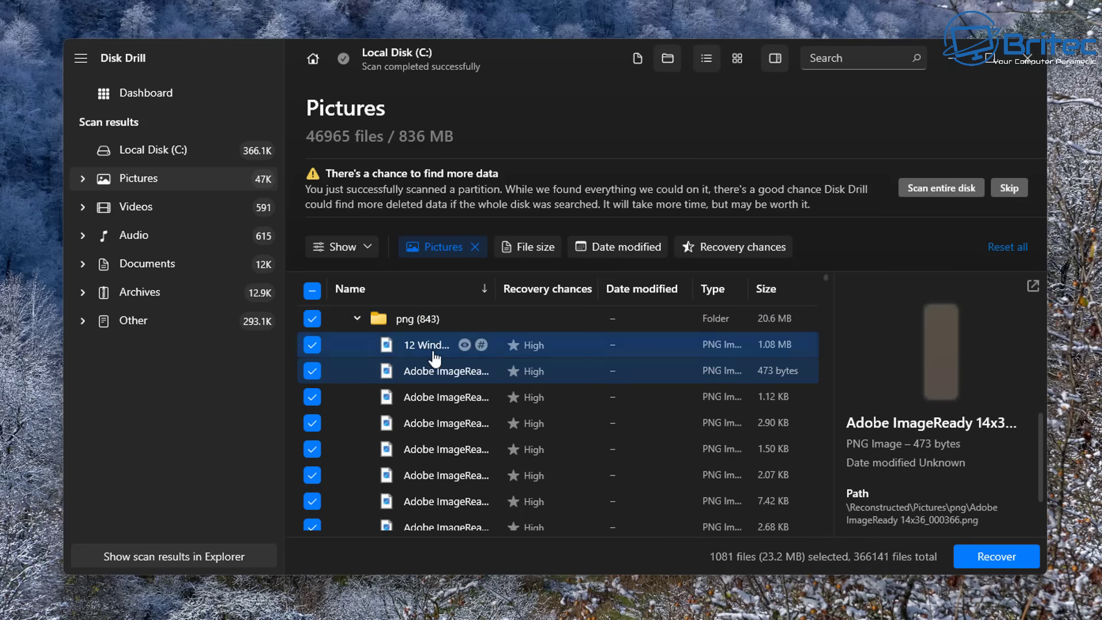
Step: Preview the 12 Windows Services image and the 2.90 KB, 1.50 KB, 2.07 KB and 7.42 KB files
left_click(436, 351)
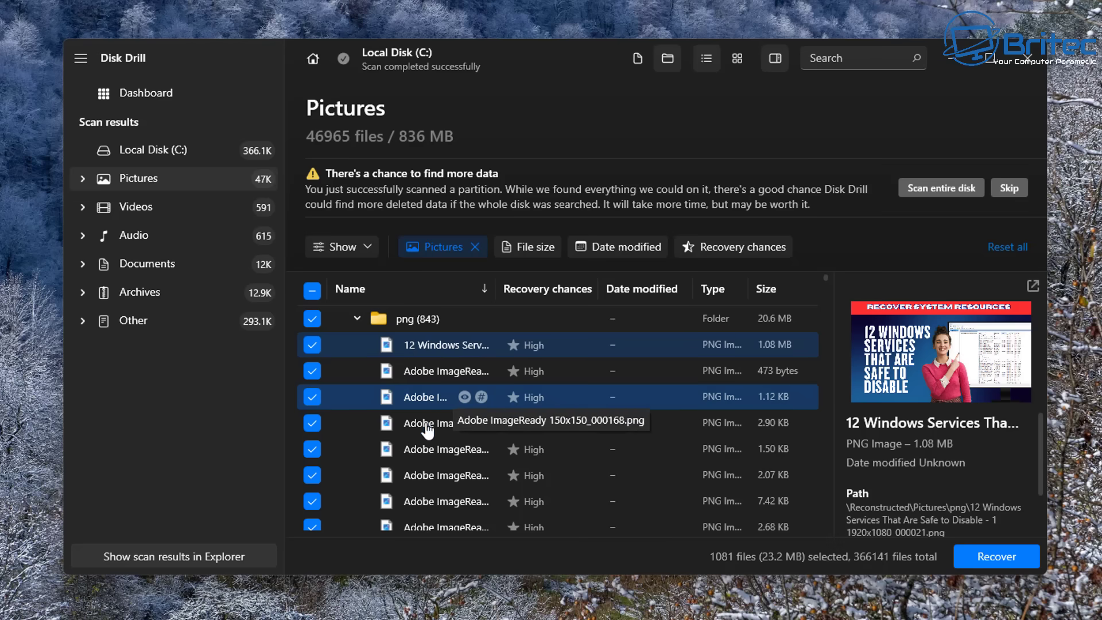
left_click(428, 424)
left_click(427, 452)
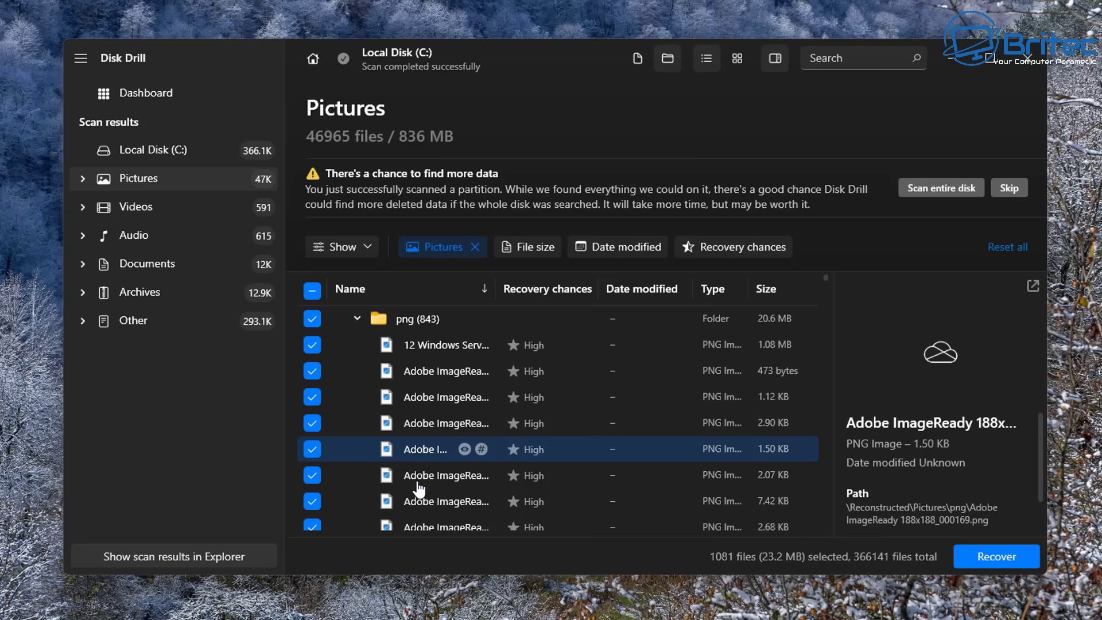
left_click(419, 482)
left_click(416, 500)
Step: Scroll through the reconstructed picture list to review the remaining recoverable files
scroll(428, 474, "down", 5)
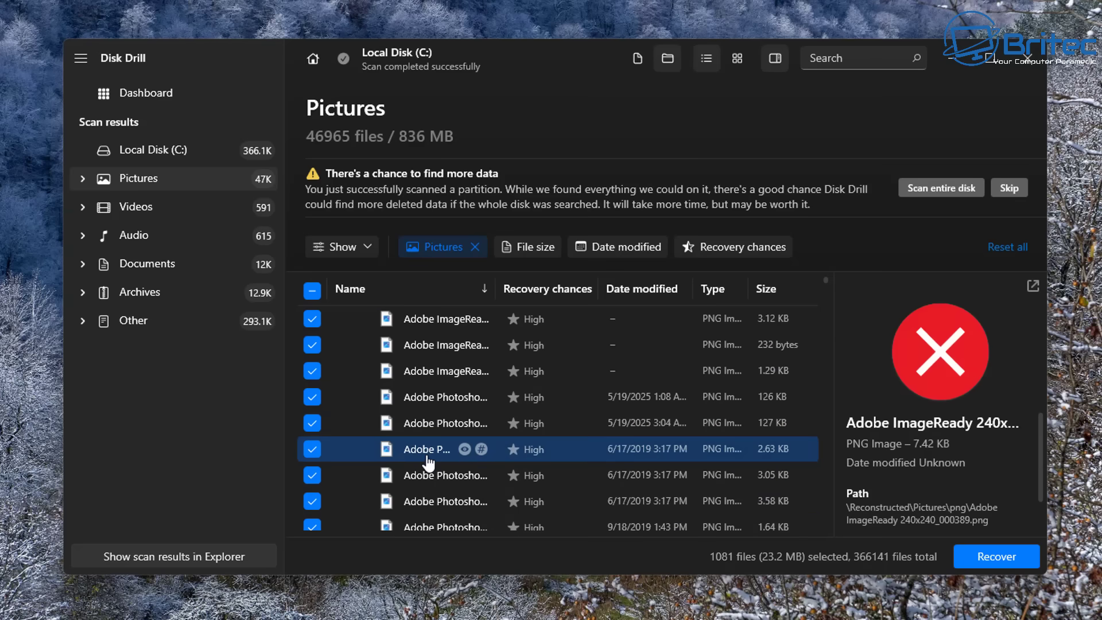
scroll(473, 461, "down", 3)
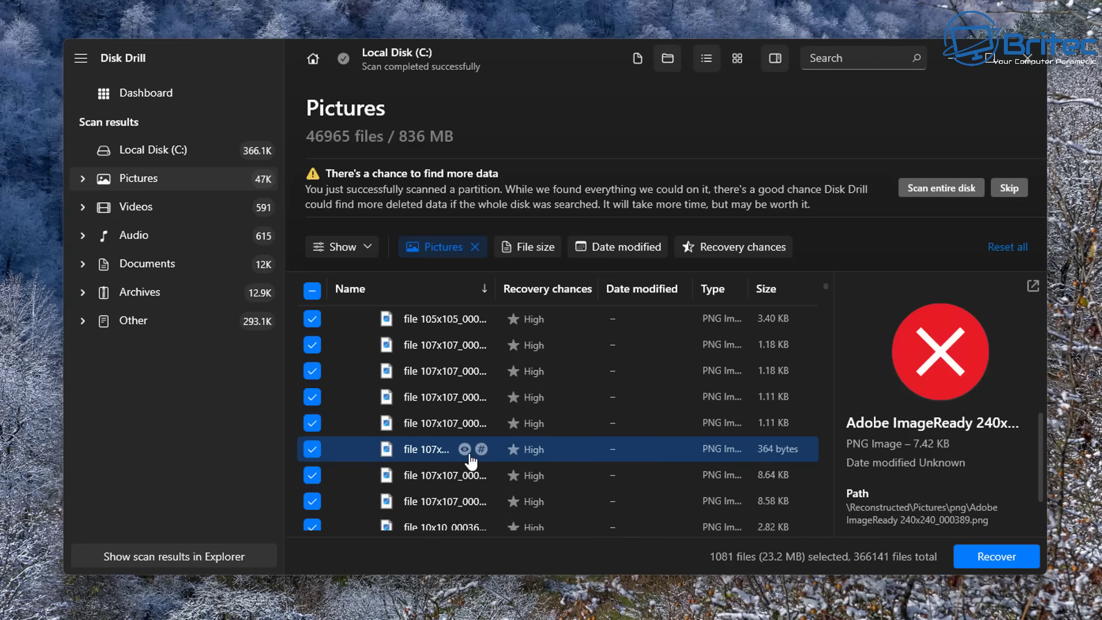
scroll(696, 450, "up", 10)
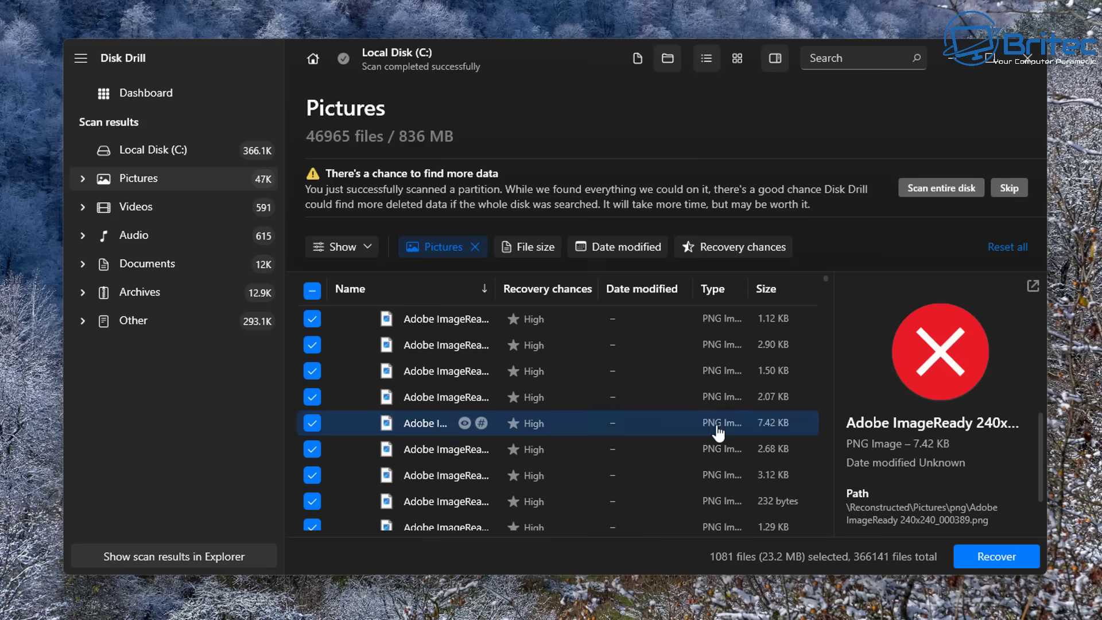
scroll(720, 431, "up", 2)
scroll(719, 431, "down", 4)
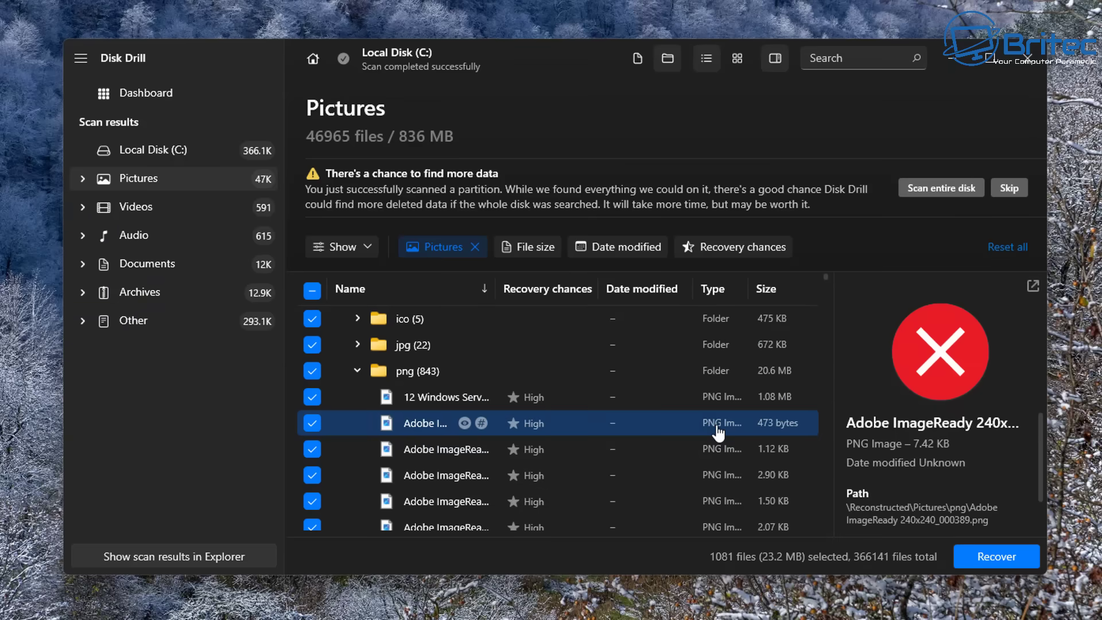
scroll(719, 431, "down", 8)
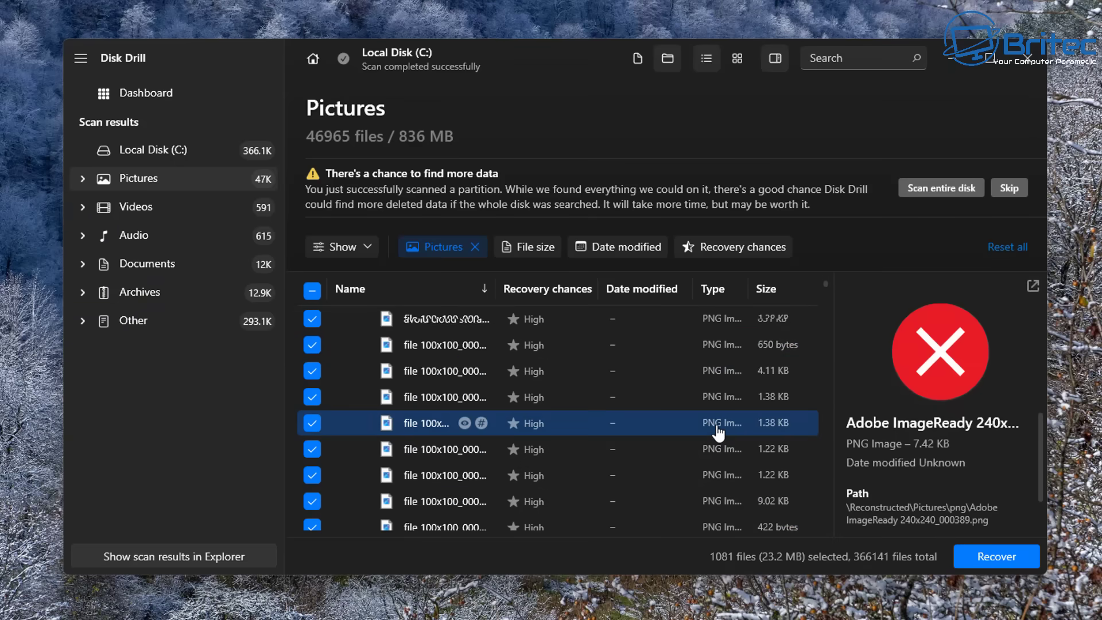
scroll(719, 431, "down", 6)
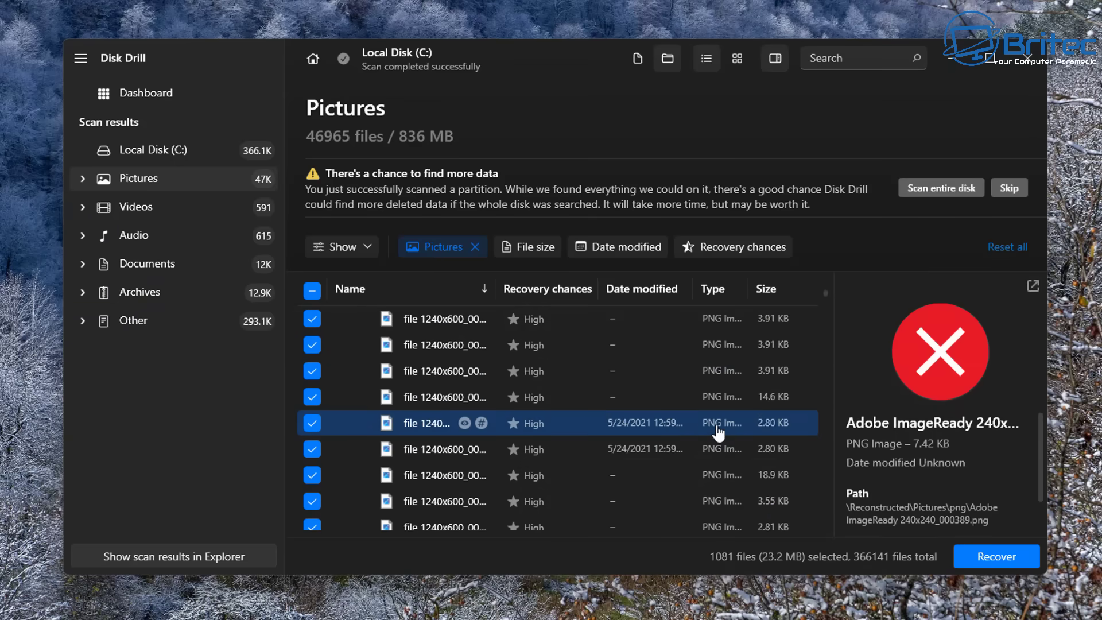
scroll(482, 454, "down", 5)
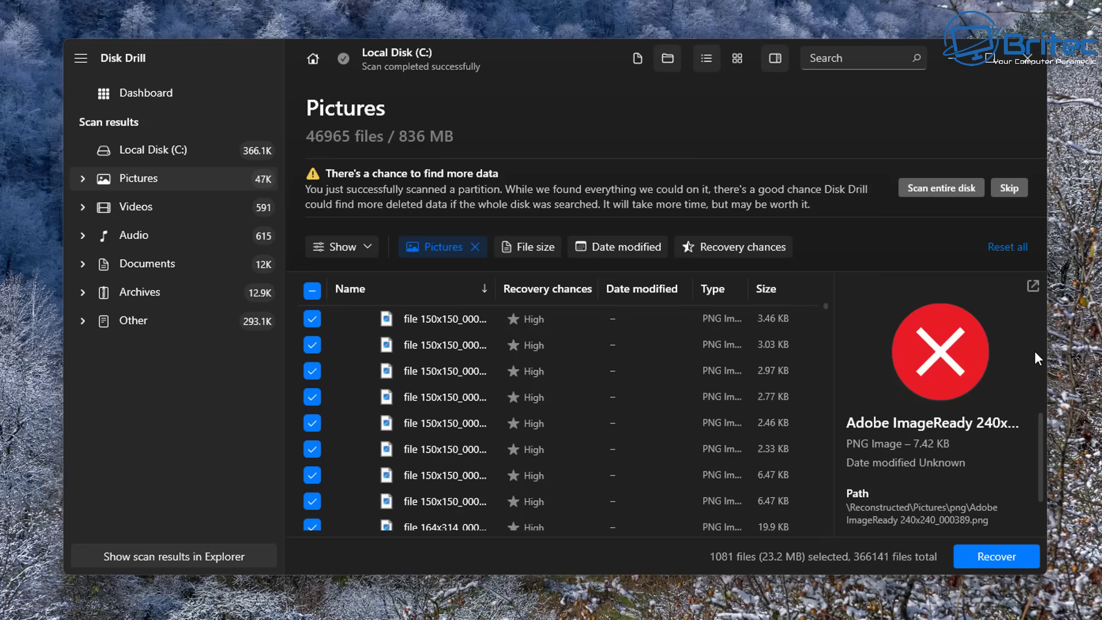
scroll(381, 413, "up", 3)
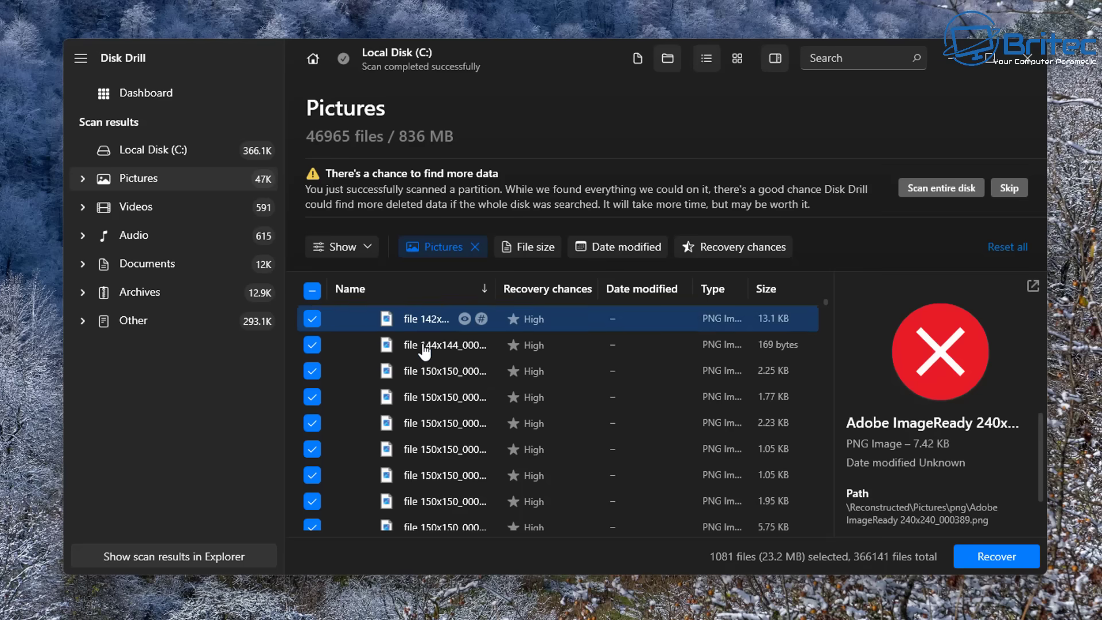
scroll(423, 352, "up", 1)
Step: Filter the results to JPG and preview the first file in the reconstructed jpg folder
left_click(439, 250)
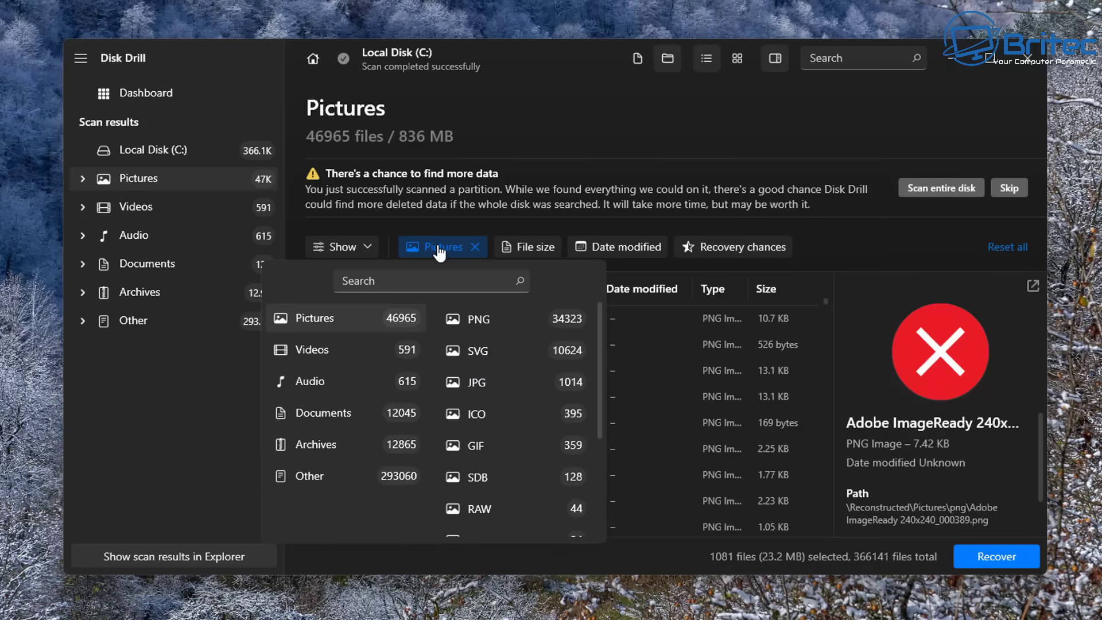
left_click(498, 385)
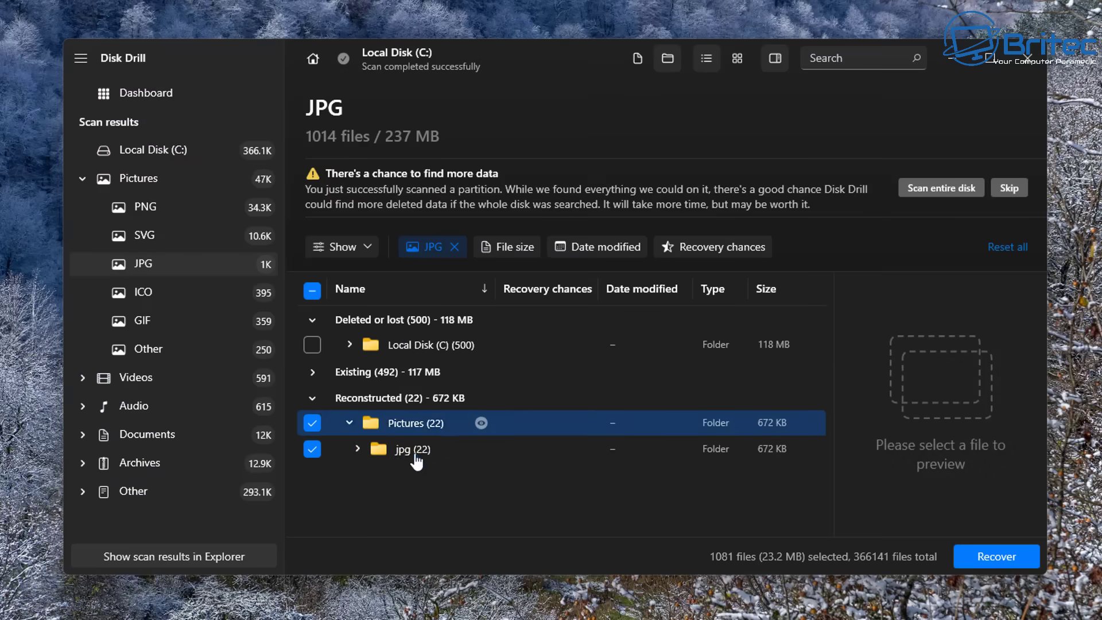
left_click(411, 455)
left_click(358, 450)
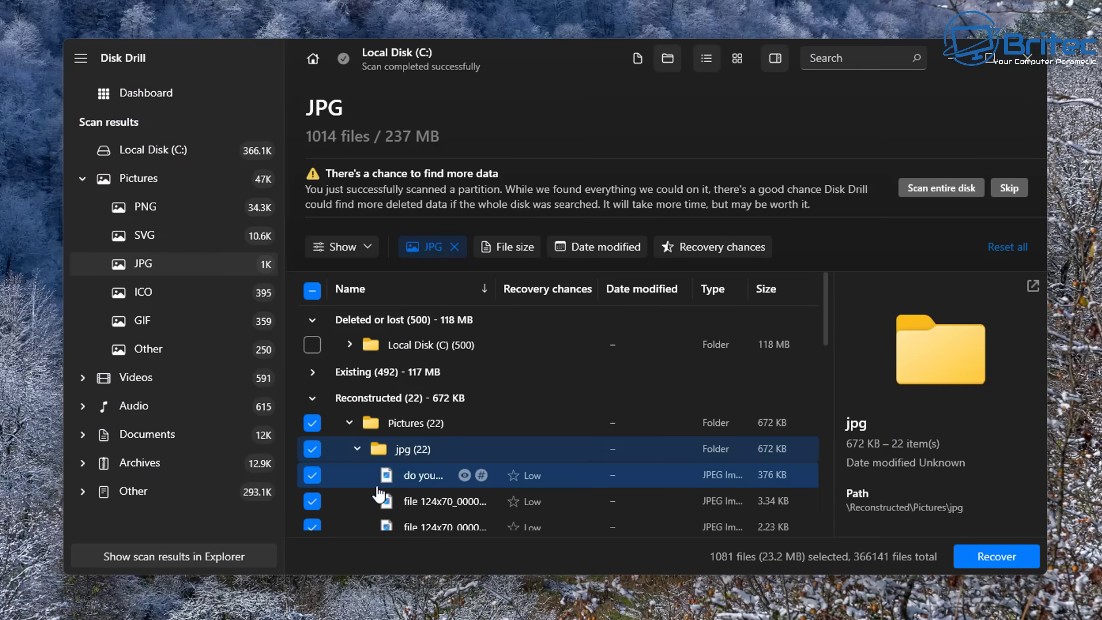
left_click(424, 481)
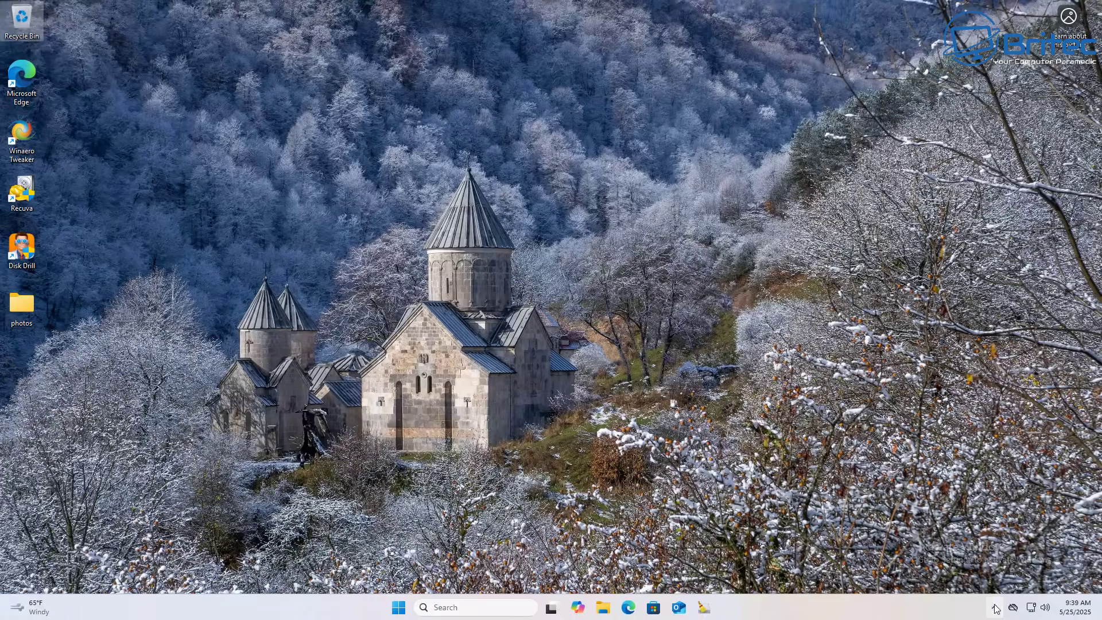
Step: Open File Explorer's This PC, then launch Optimize from Local Disk (C:) Properties > Tools
left_click(995, 608)
left_click(846, 480)
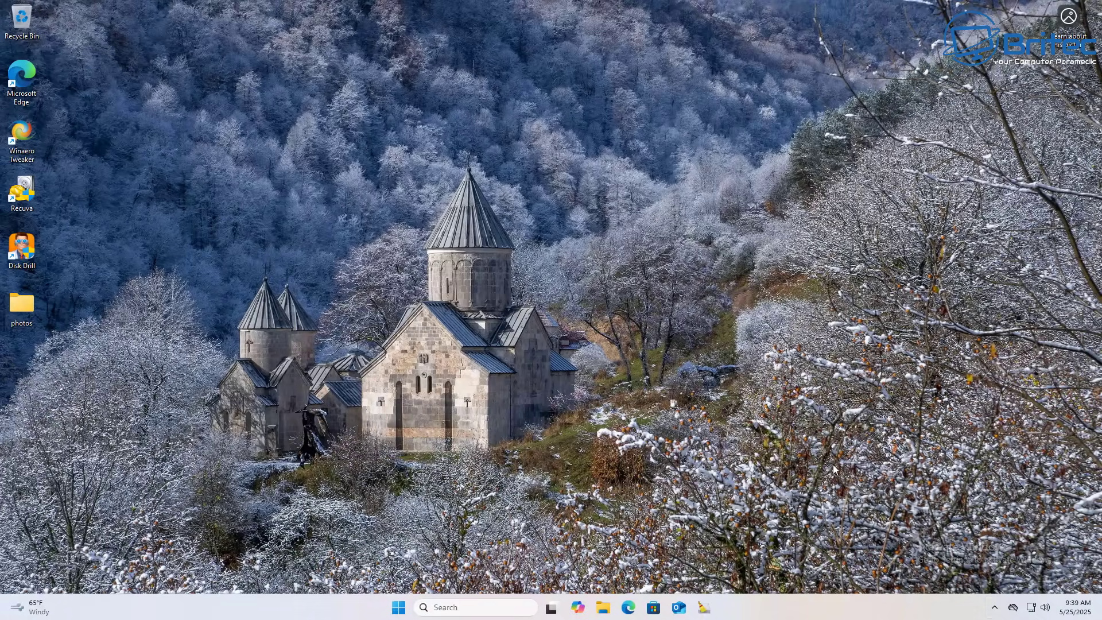
left_click(603, 610)
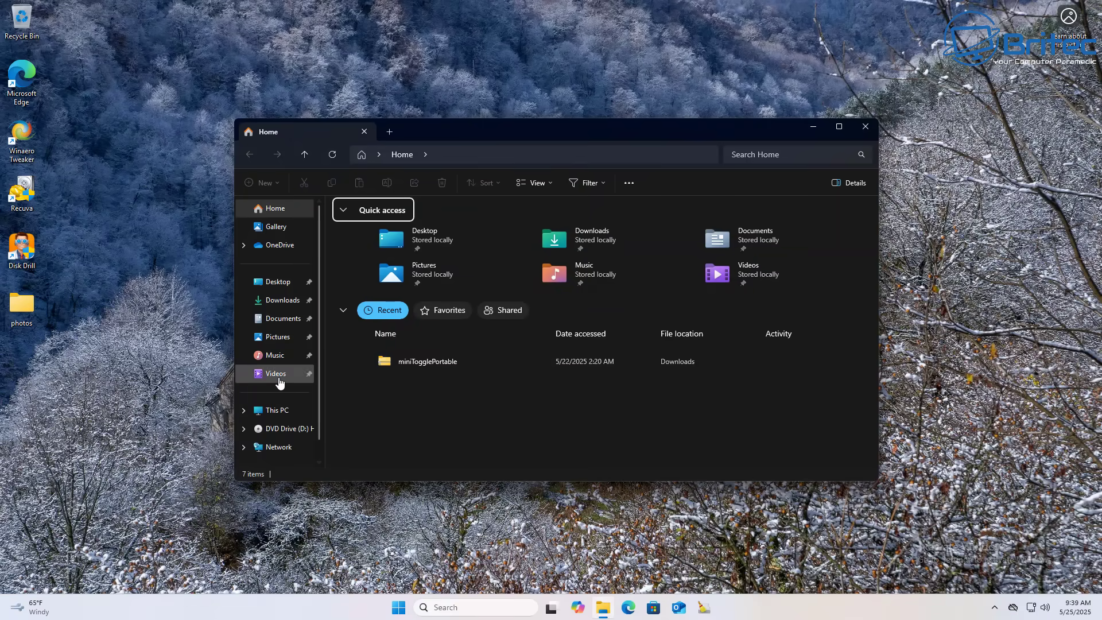
left_click(276, 411)
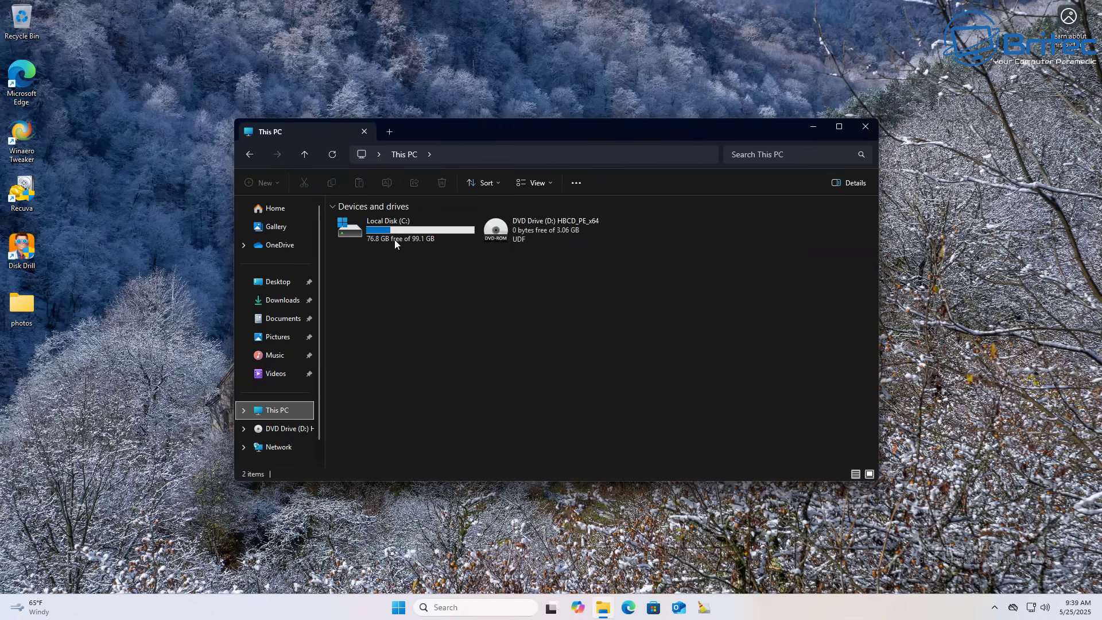
right_click(391, 228)
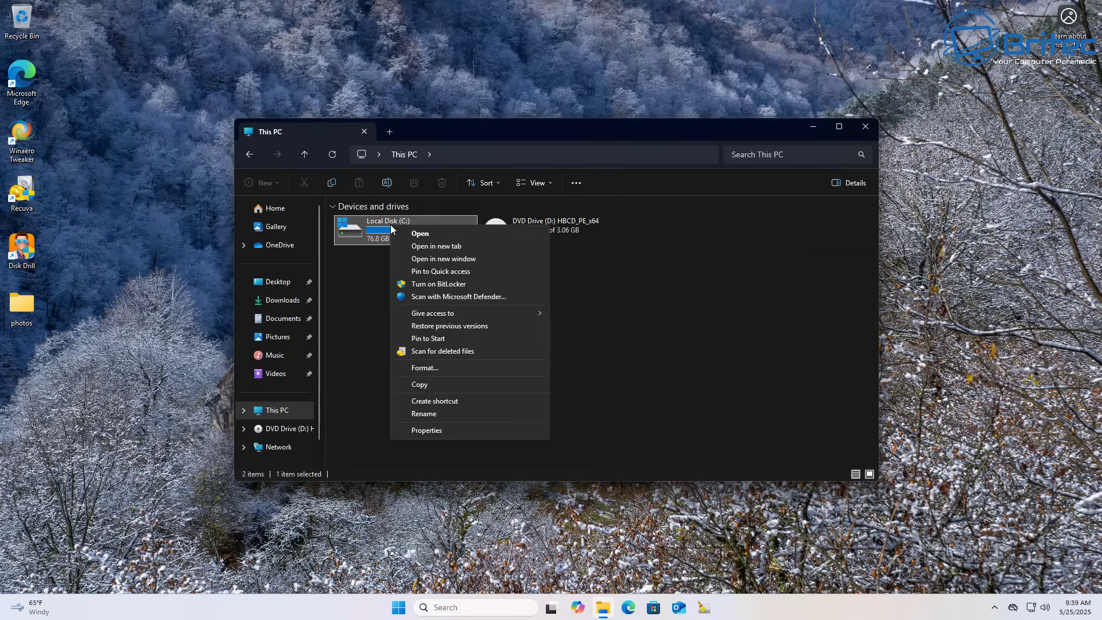
left_click(428, 431)
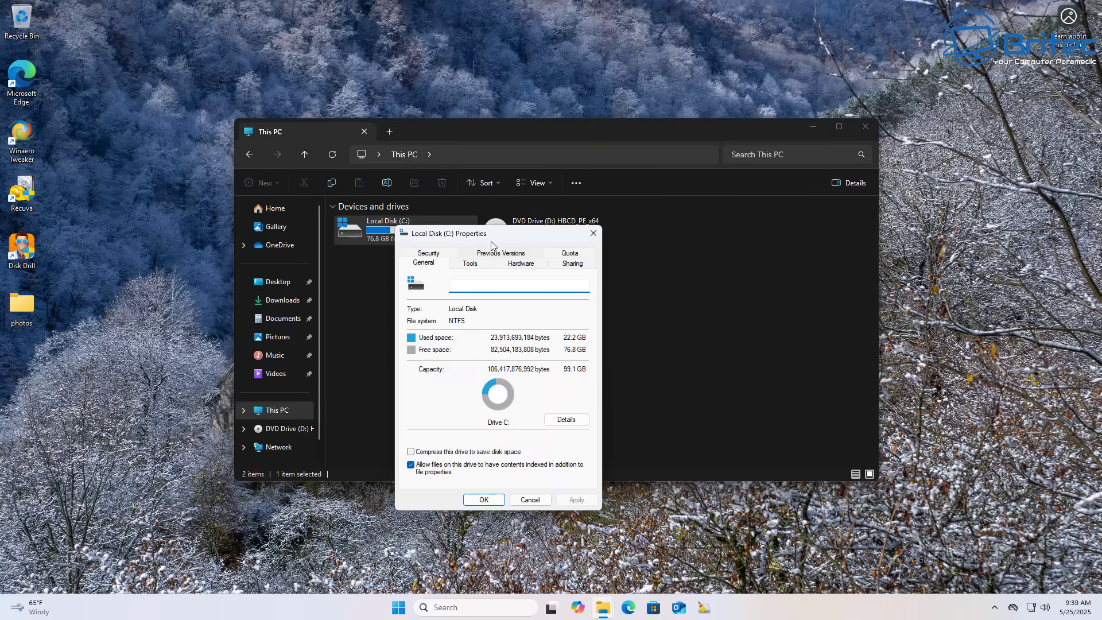
left_click_drag(495, 228, 502, 190)
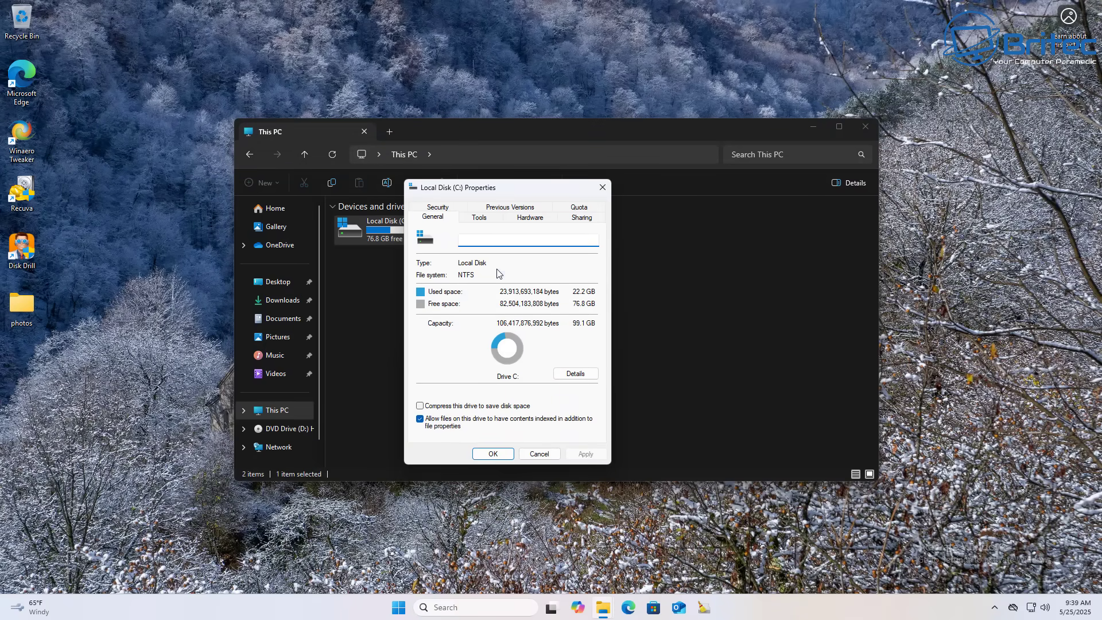
left_click(488, 220)
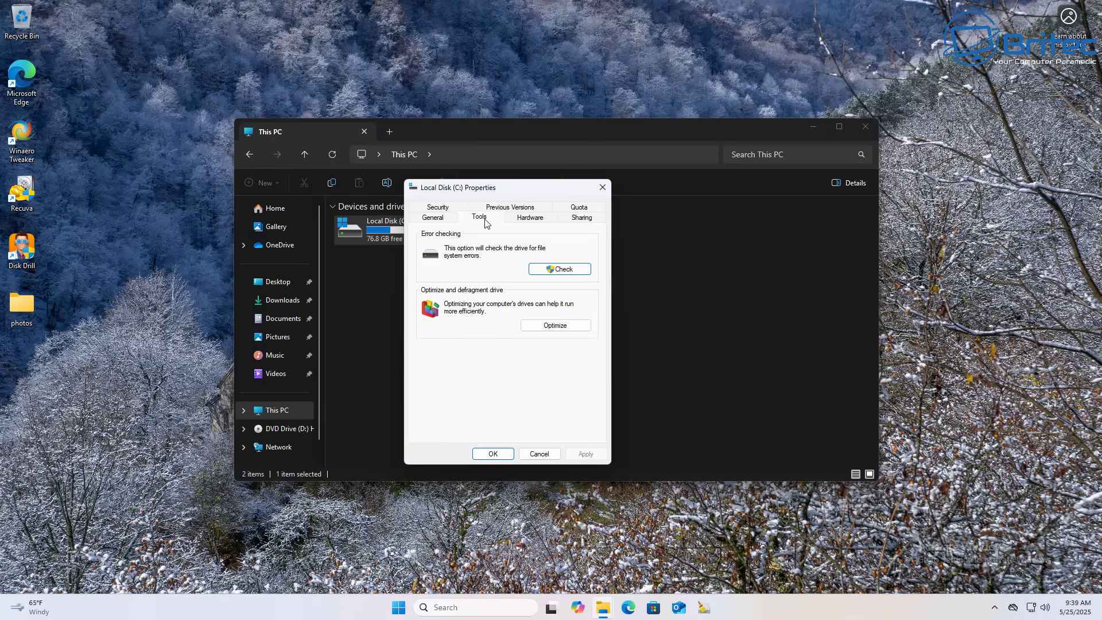
left_click(552, 325)
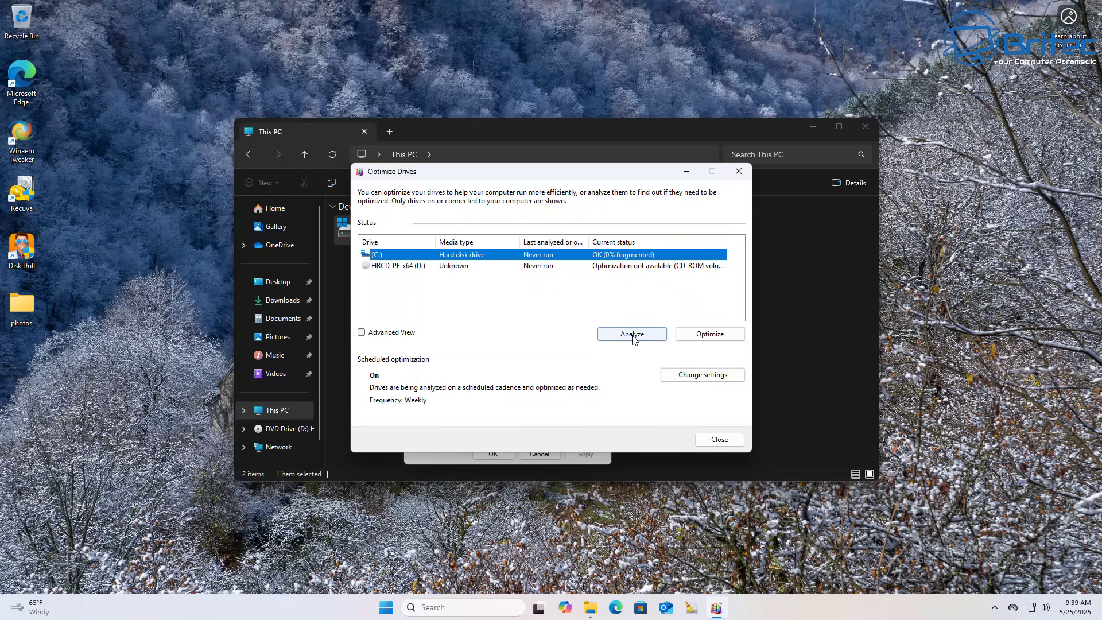
Step: Run Optimize on the selected (C:) drive
left_click(712, 337)
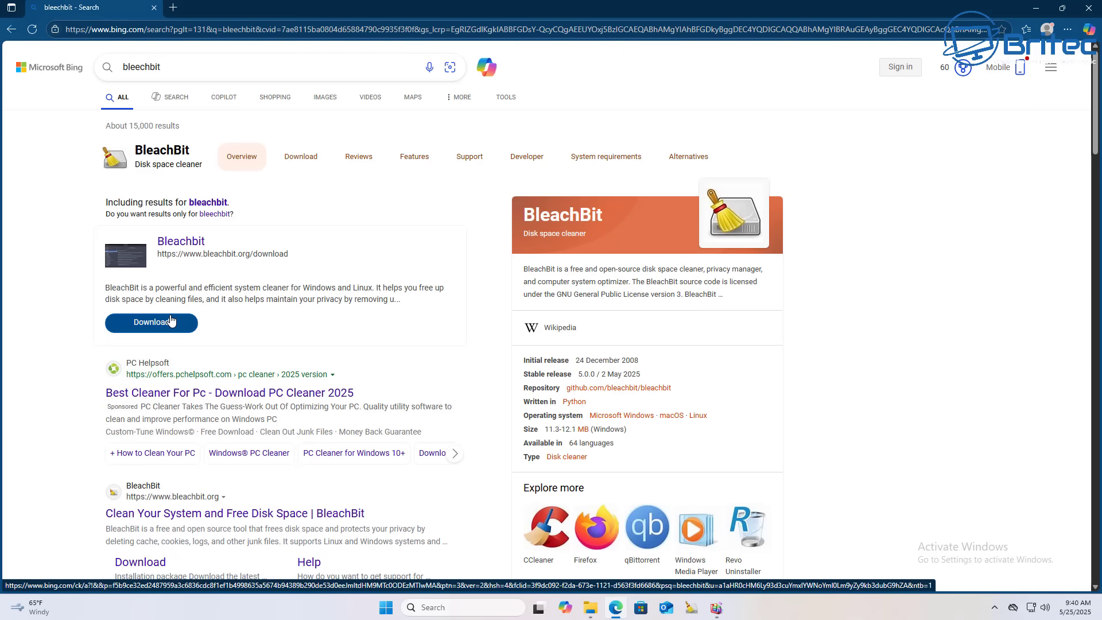
Step: Download BleachBit-5.0.0-setup.exe for Windows from the official BleachBit download page
left_click(171, 321)
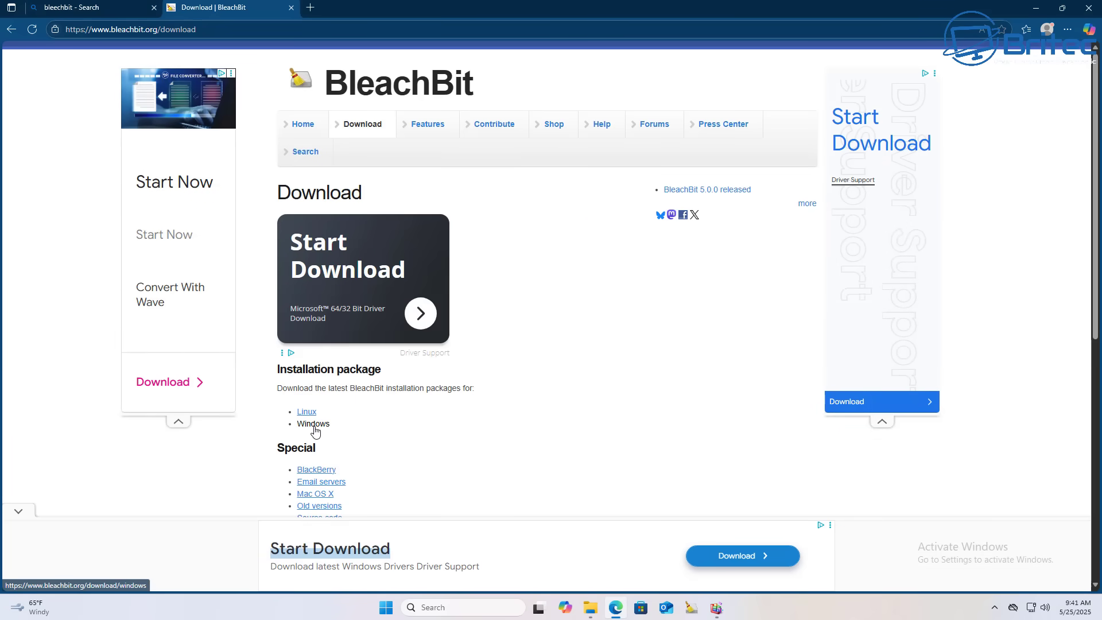
left_click(314, 424)
left_click(879, 115)
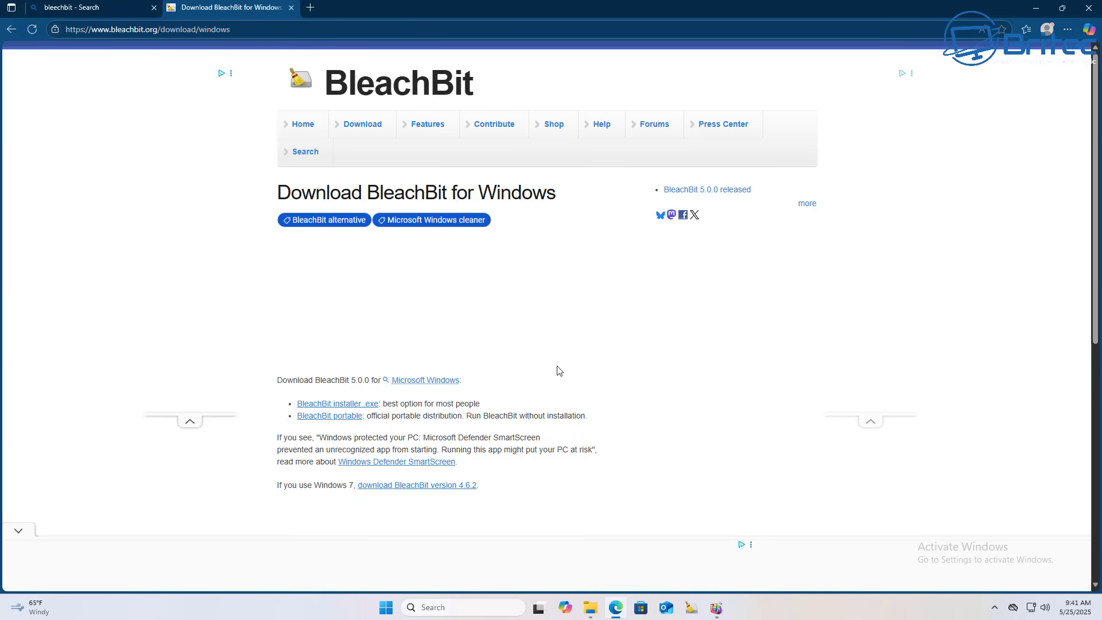
left_click(339, 404)
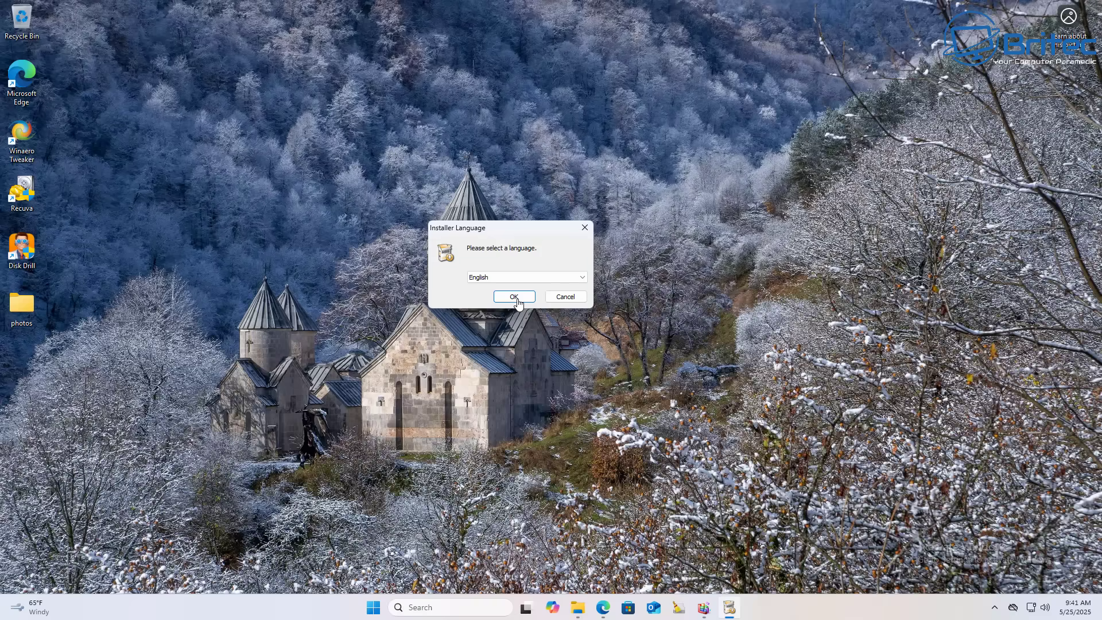
Step: Run the BleachBit installer past the licence page, then decline the permission prompt, ending setup
left_click(515, 298)
left_click(626, 392)
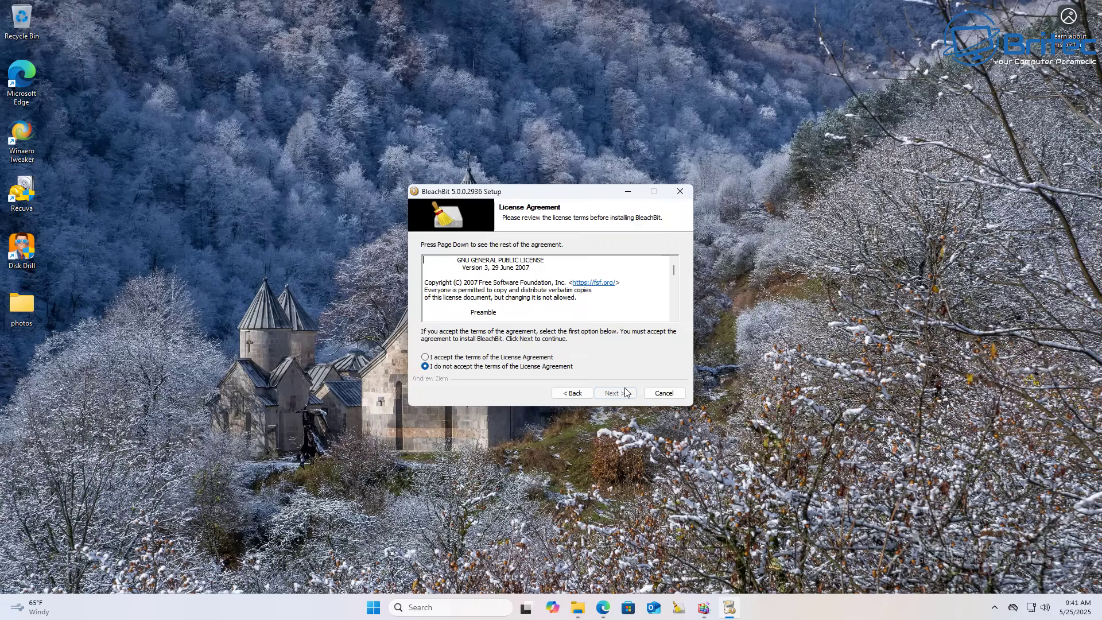
left_click(424, 357)
left_click(613, 394)
left_click(611, 394)
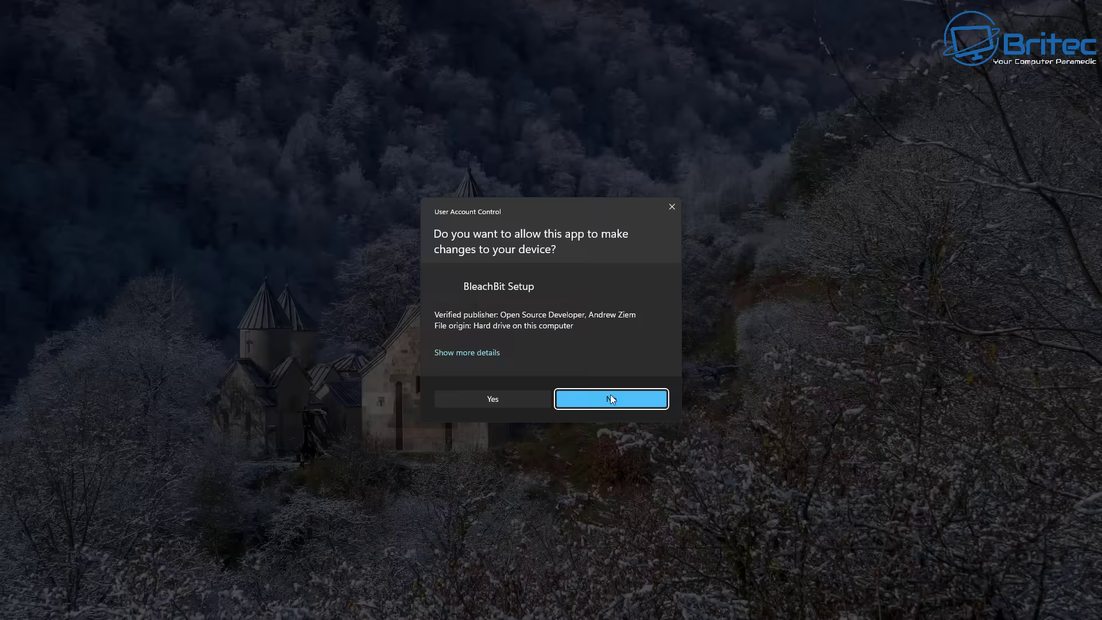
left_click(486, 405)
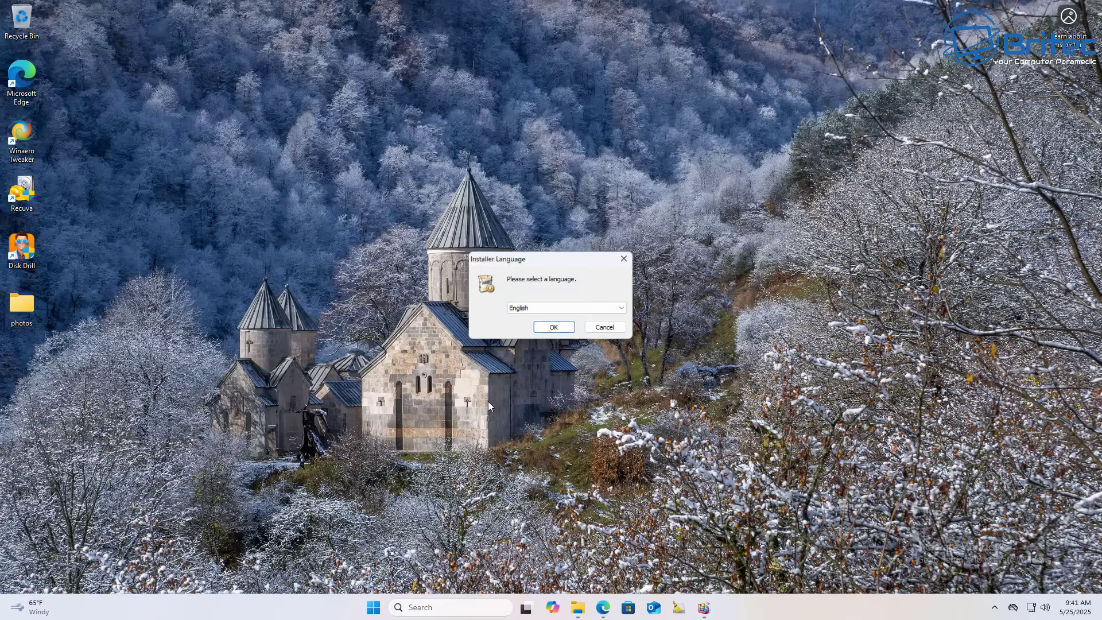
Step: Rerun setup in English, accept the licence, keep the default location, install, and launch BleachBit
left_click(562, 328)
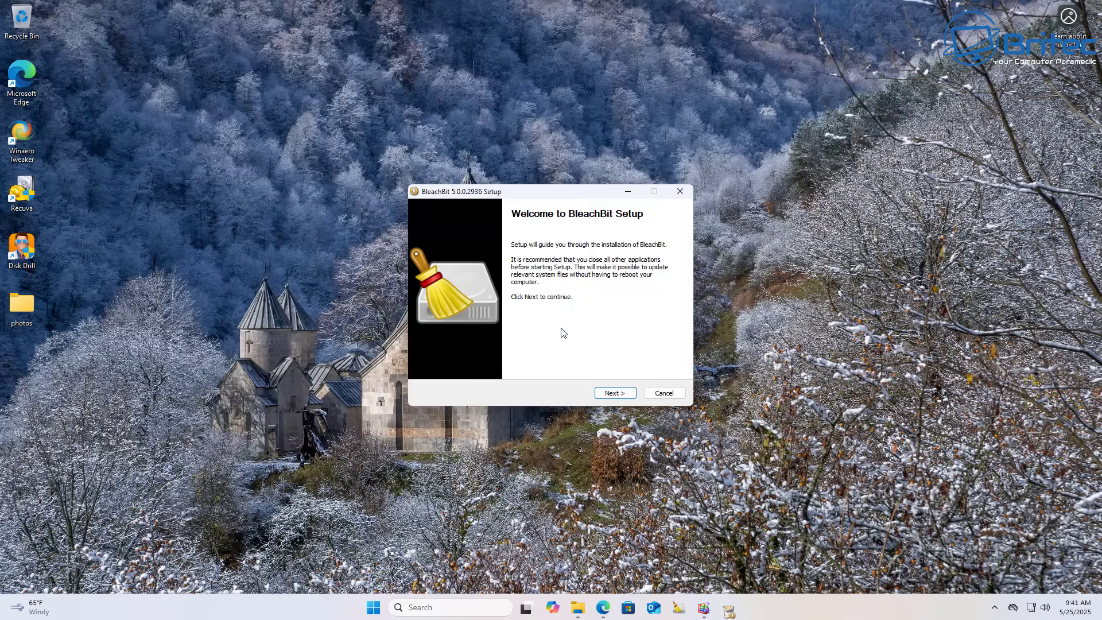
left_click(611, 393)
left_click(424, 357)
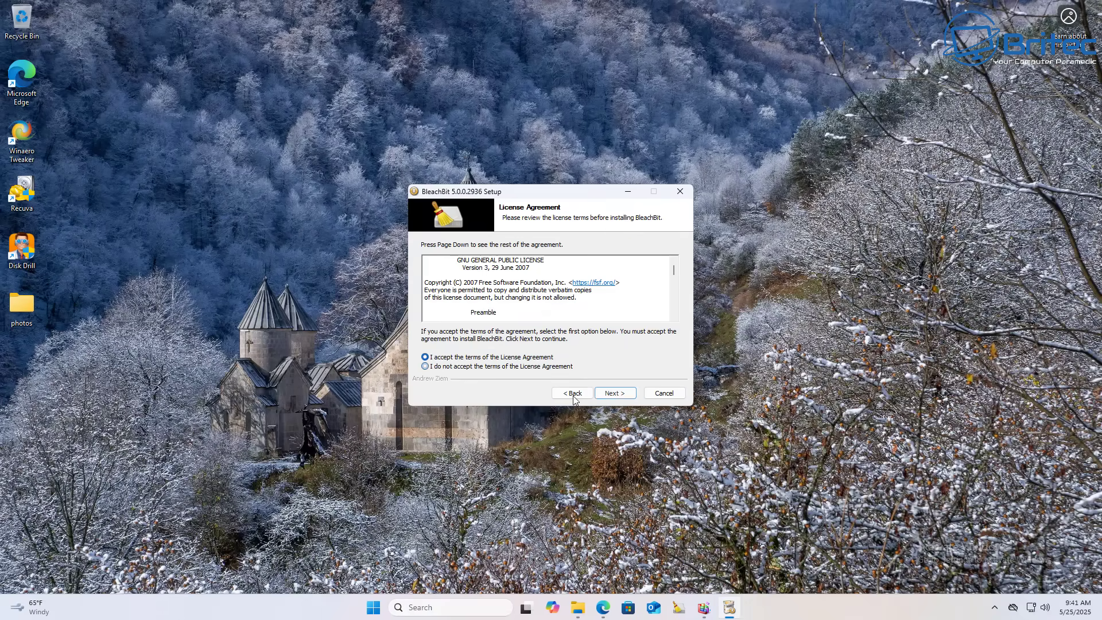
left_click(614, 393)
left_click(622, 394)
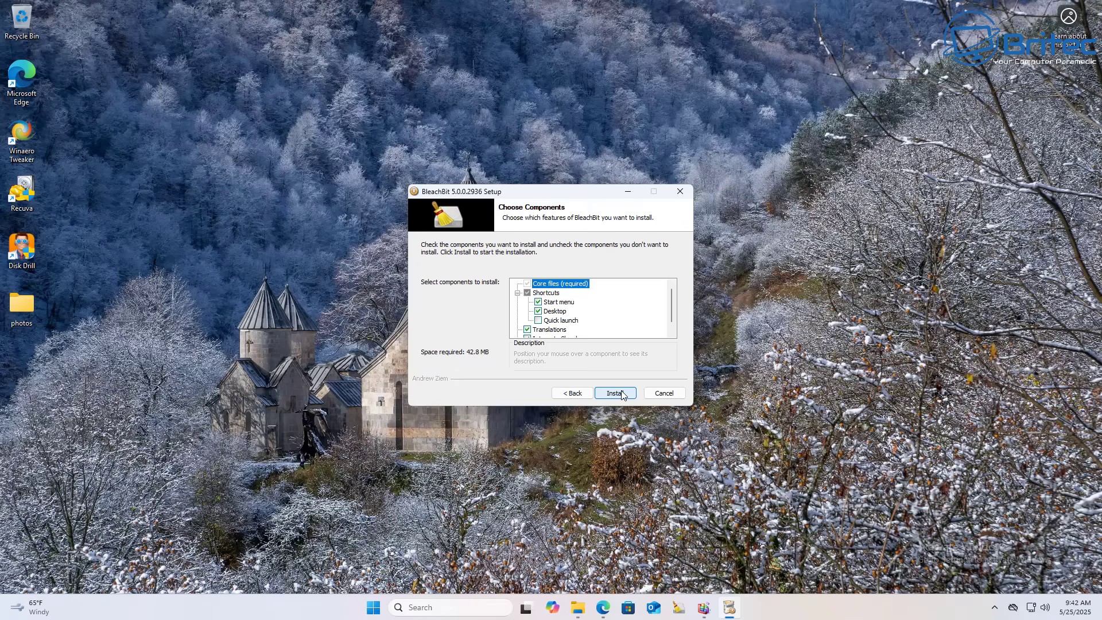
left_click(622, 395)
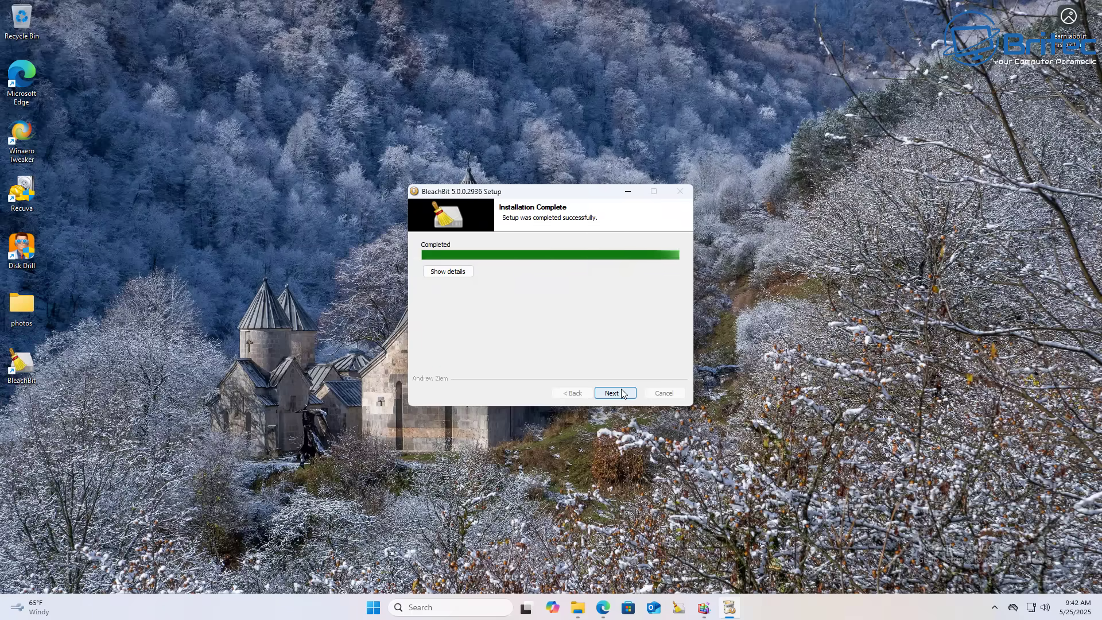
left_click(619, 396)
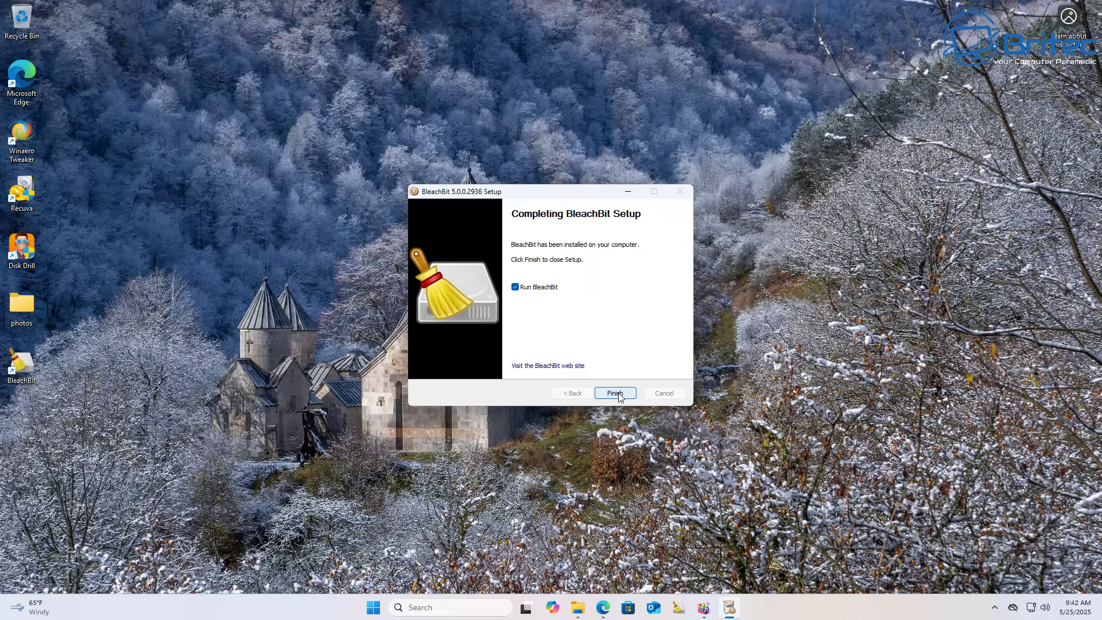
left_click(615, 393)
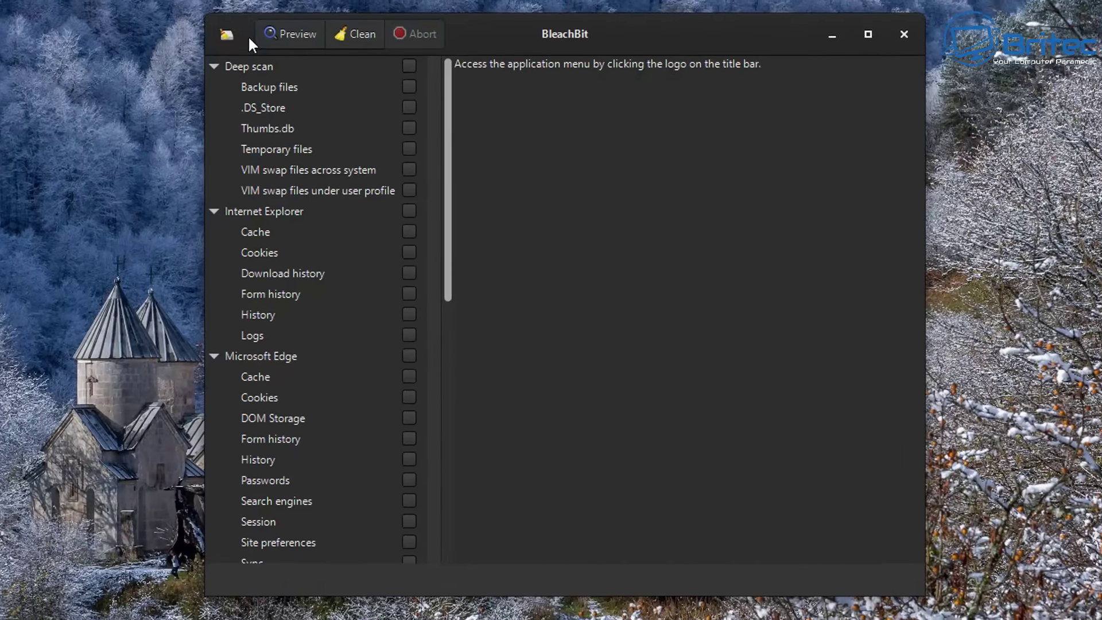
left_click(226, 34)
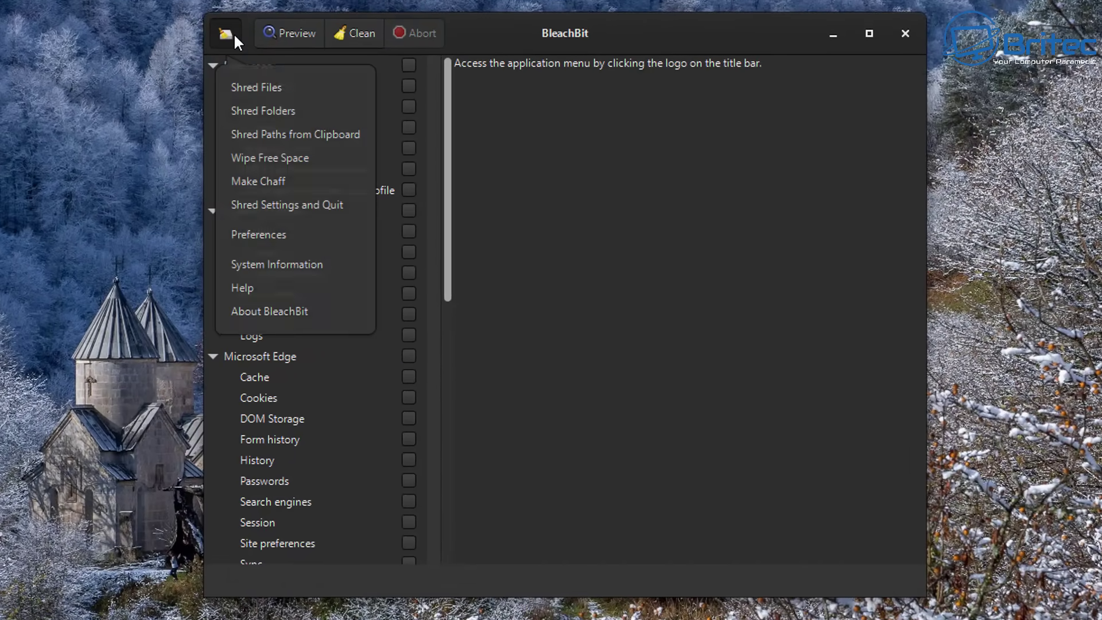
left_click(277, 241)
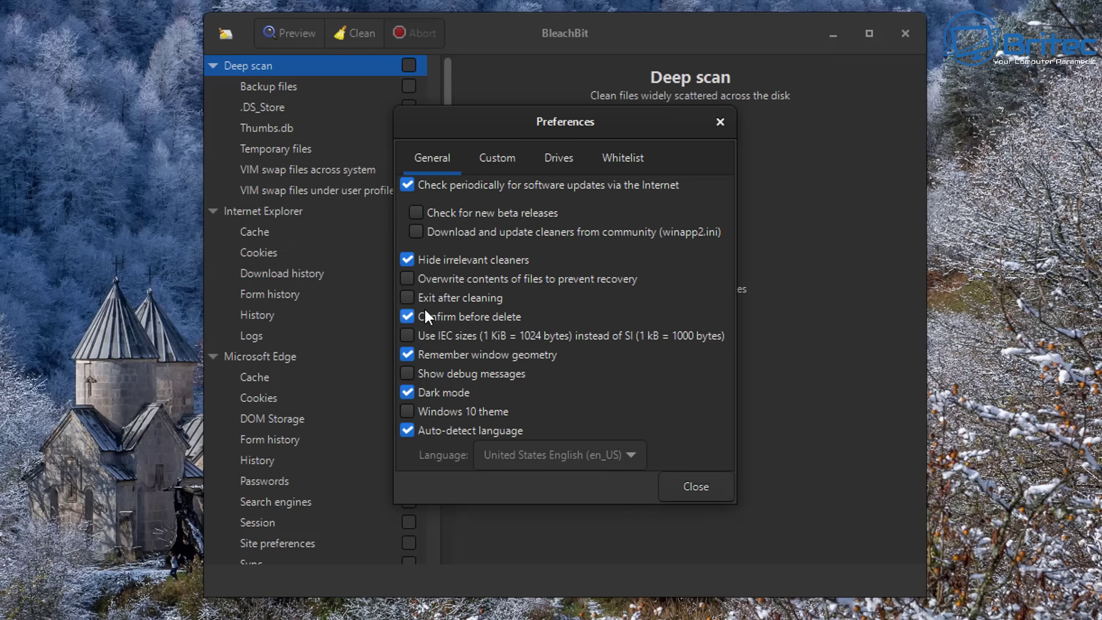
left_click(687, 493)
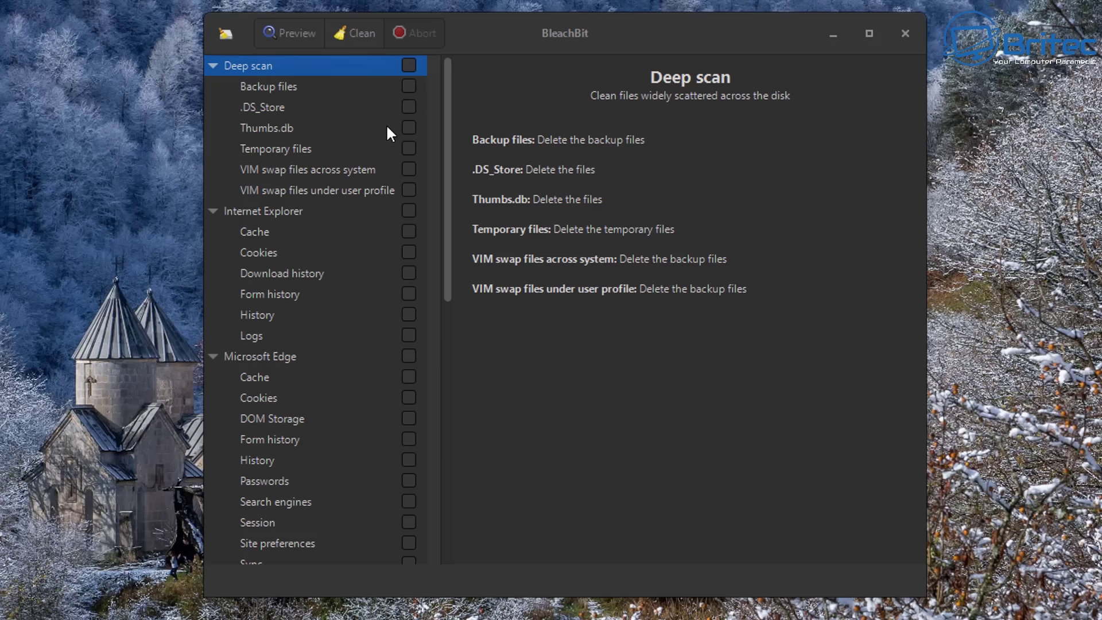
Step: Tick all Deep scan cleaners, accepting the Backup files, .DS_Store, Thumbs.db and VIM swap warnings
left_click(409, 66)
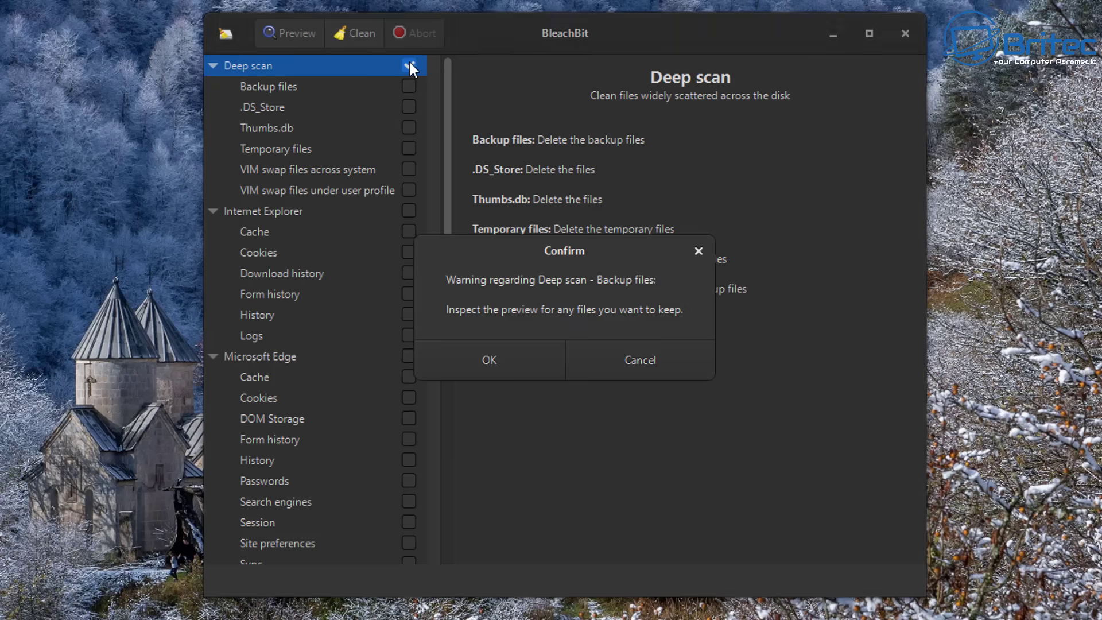
left_click(486, 361)
left_click(485, 360)
left_click(485, 360)
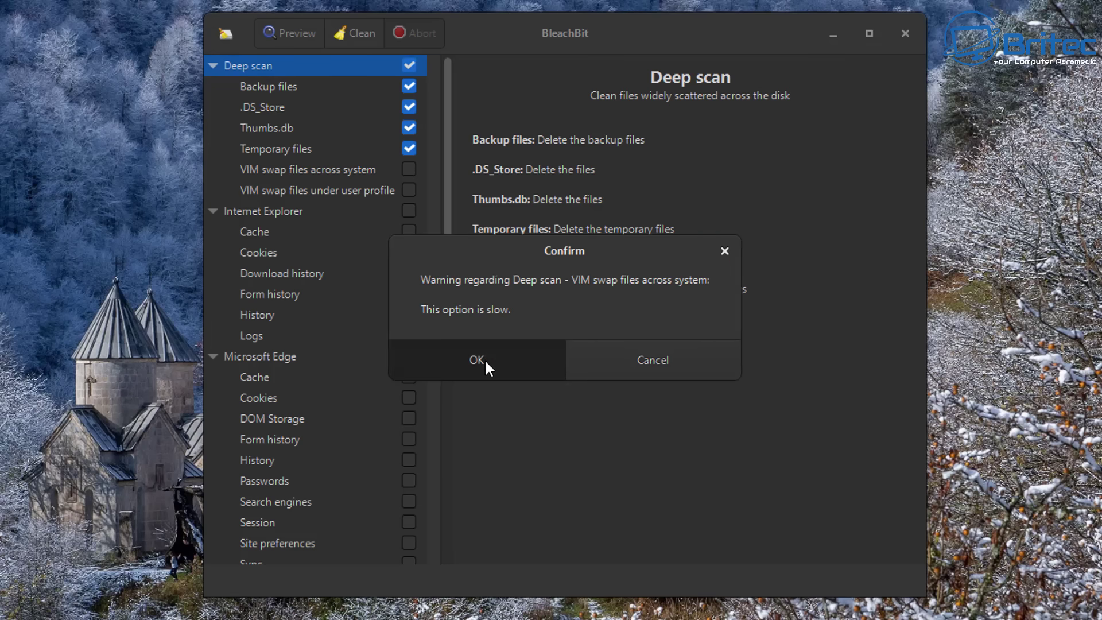
left_click(484, 359)
left_click(484, 359)
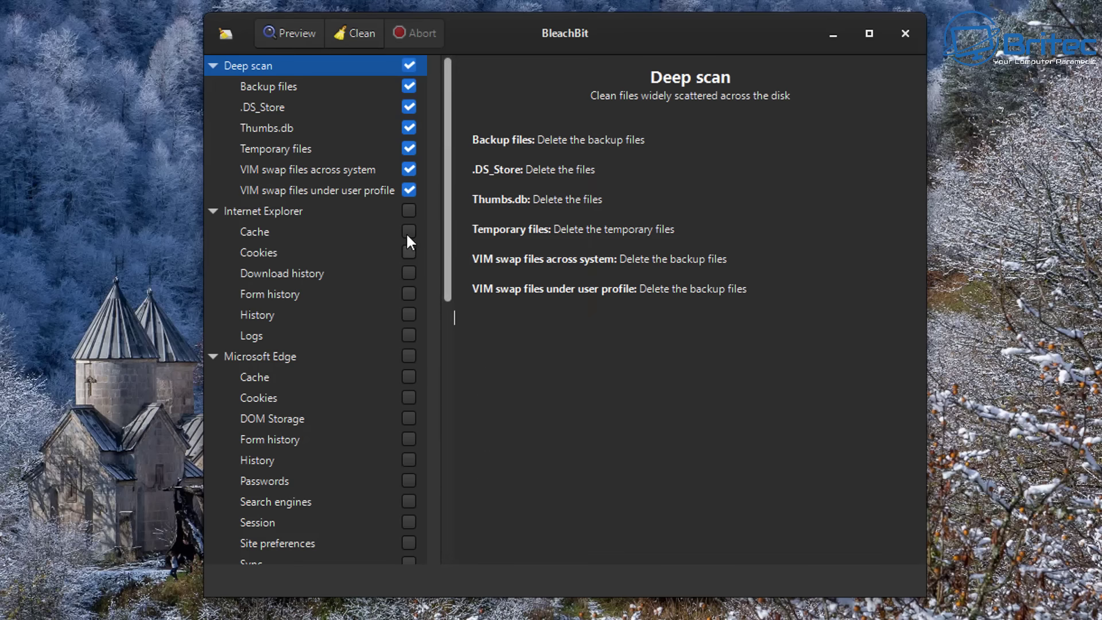
Step: Tick all Internet Explorer, Microsoft Edge and System items, accepting the Edge Passwords and Free disk space warnings
left_click(406, 211)
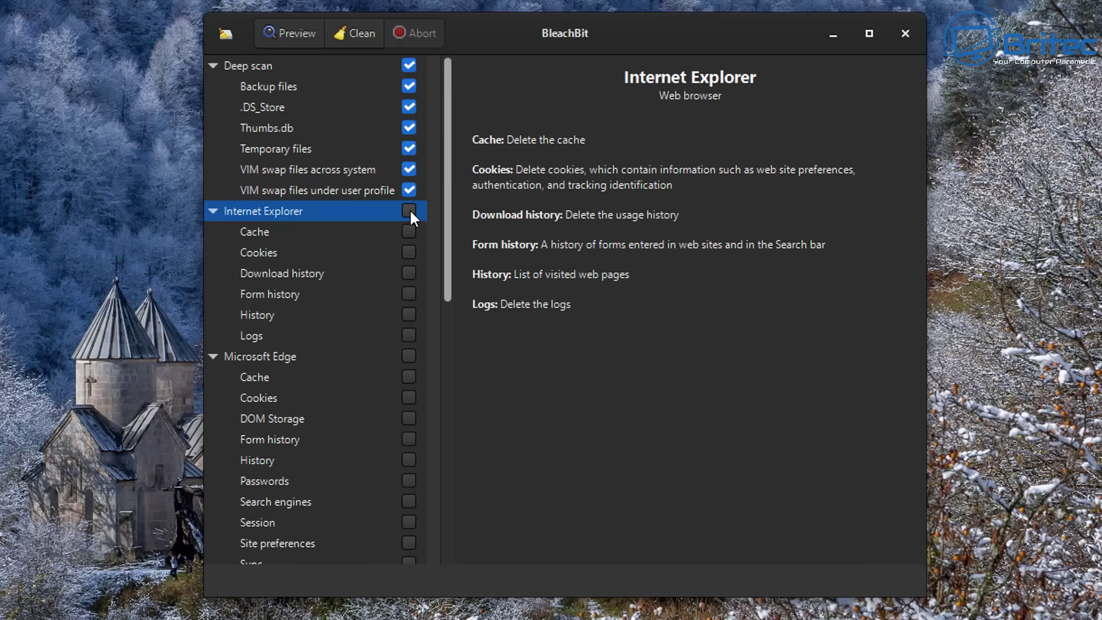
left_click(409, 210)
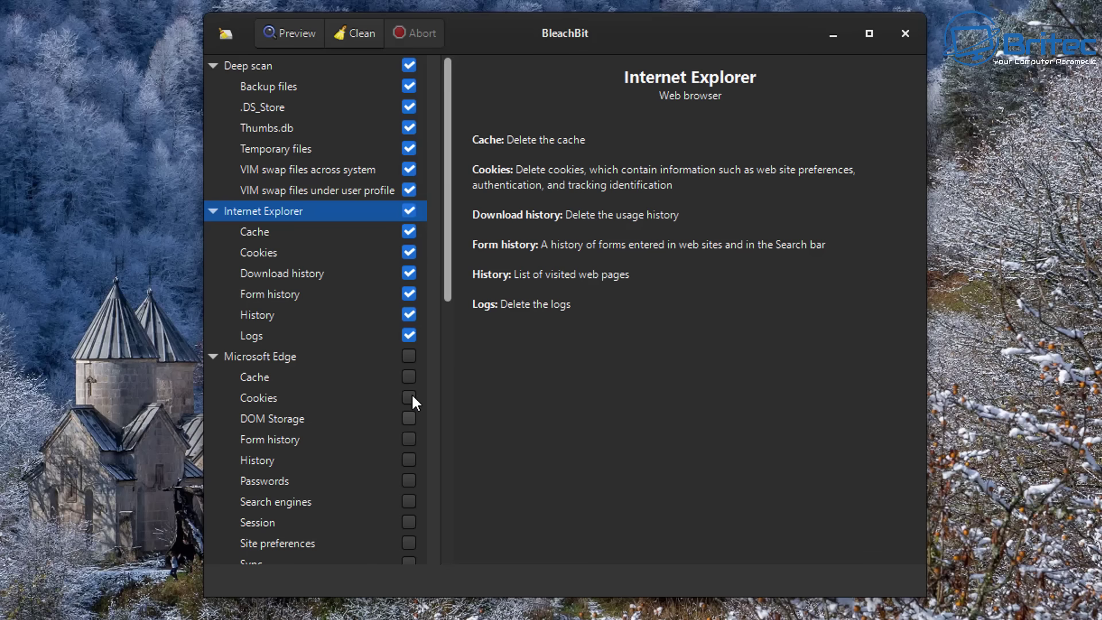
left_click(409, 356)
left_click(516, 353)
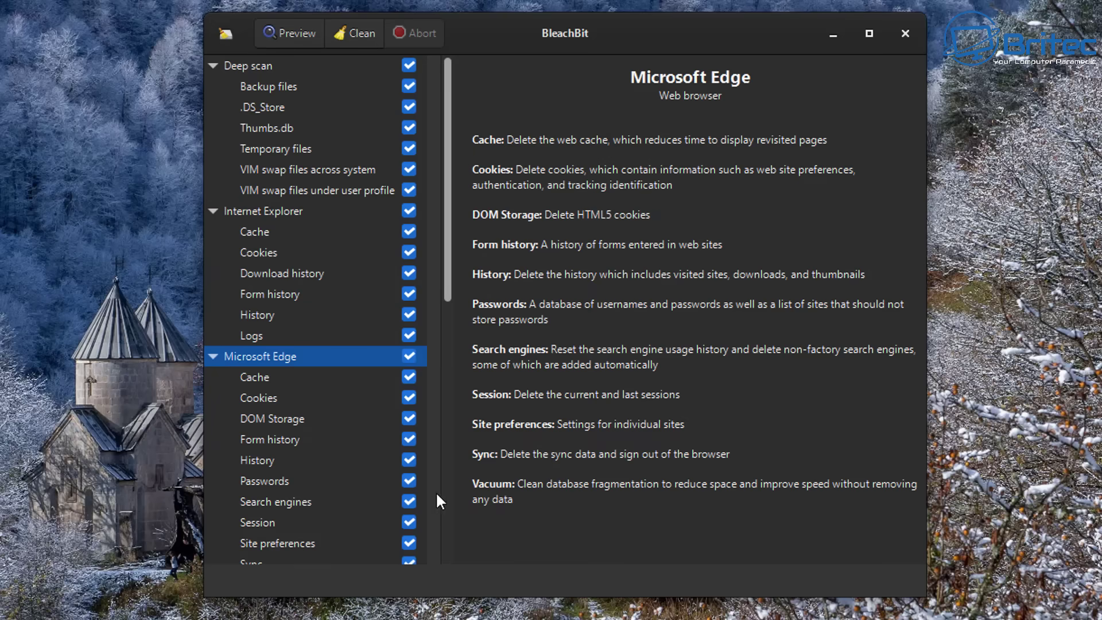
scroll(356, 500, "down", 3)
left_click(408, 422)
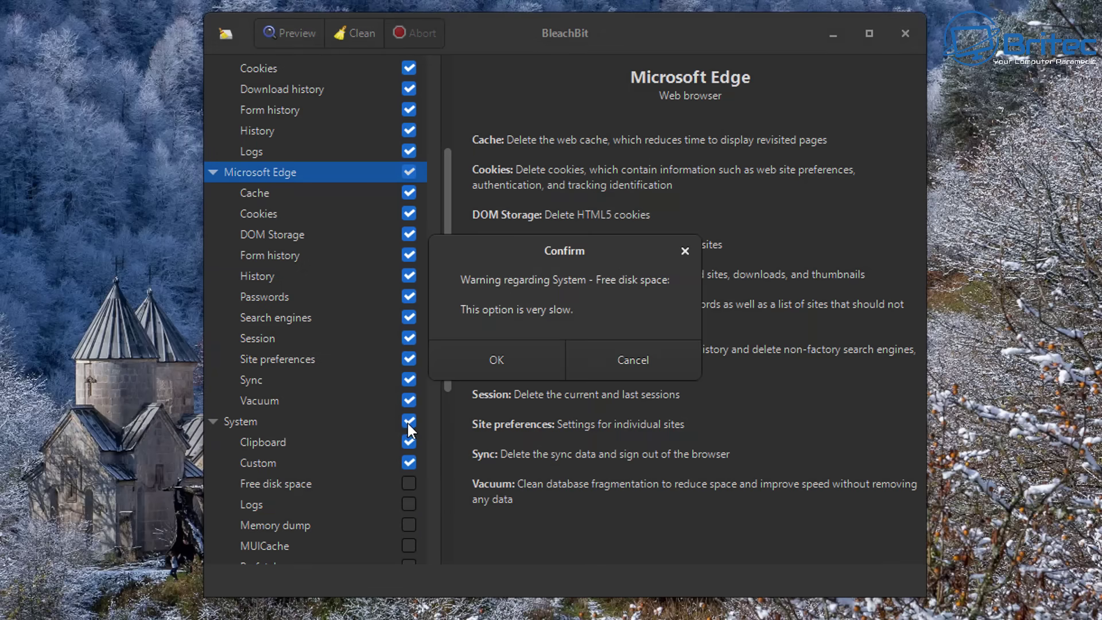
left_click(497, 360)
Step: Tick all Windows Defender and Windows Explorer items, accepting the Recent documents, Shellbags and Thumbnails warnings
scroll(313, 504, "down", 3)
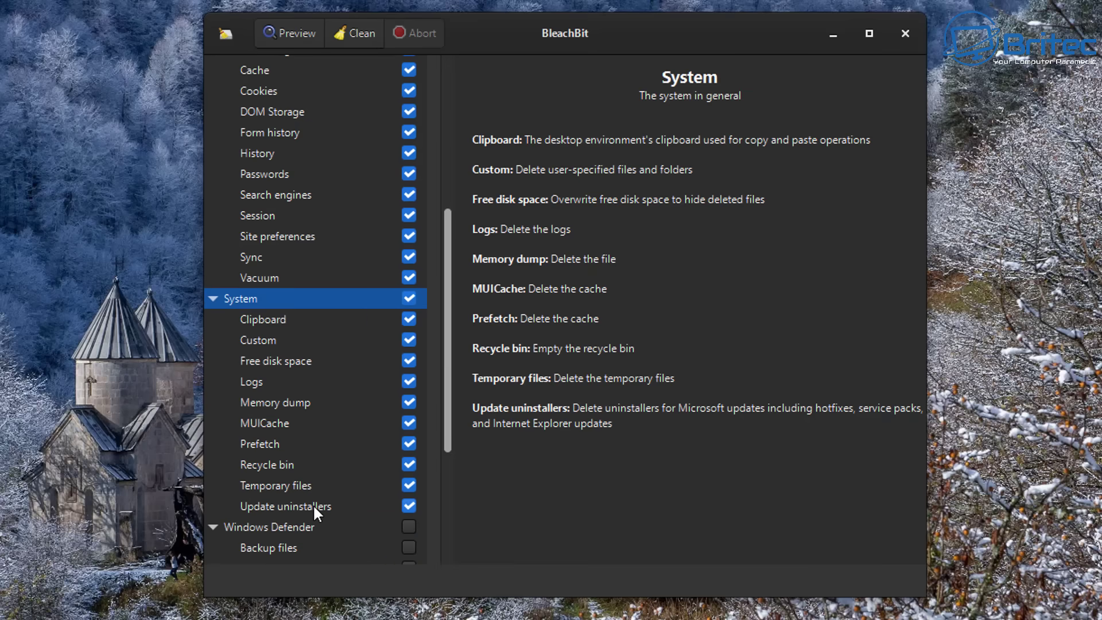
scroll(324, 505, "down", 1)
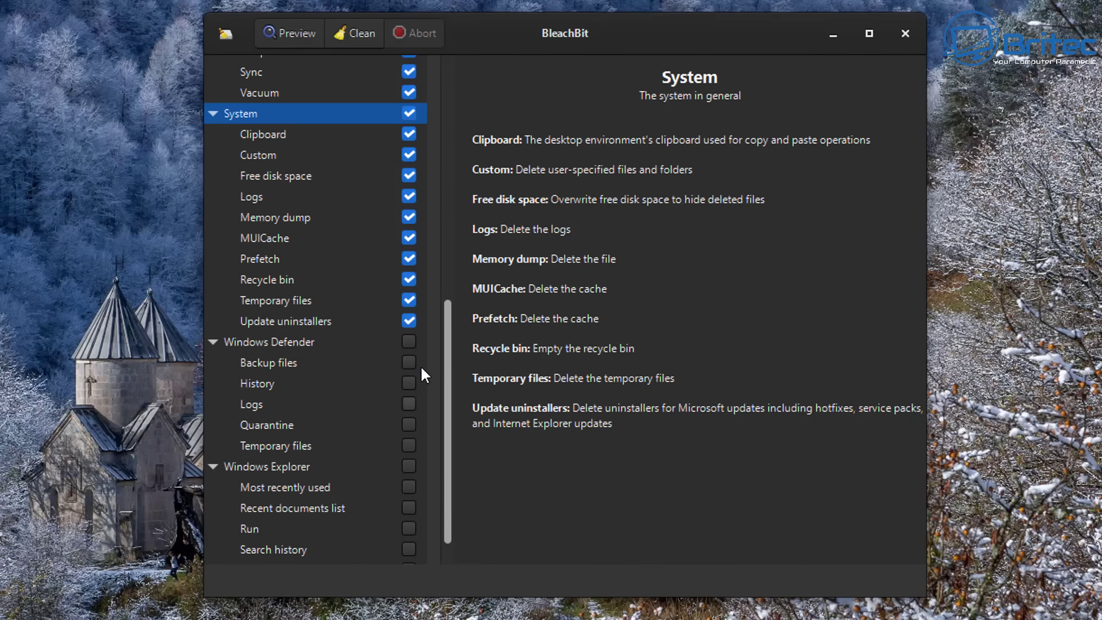
left_click(409, 337)
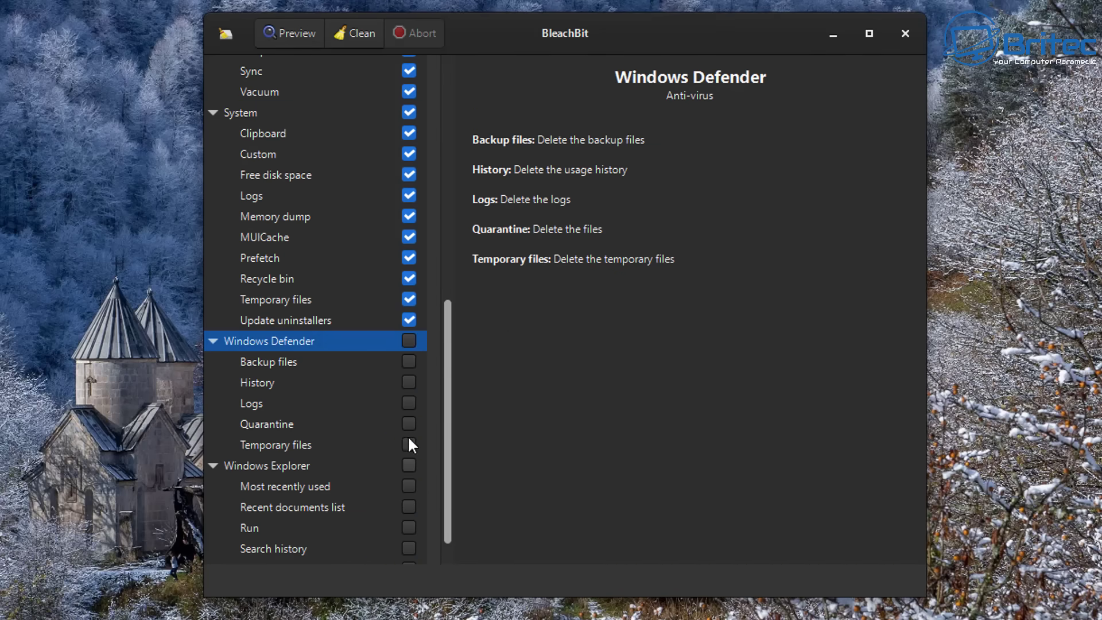
left_click(409, 339)
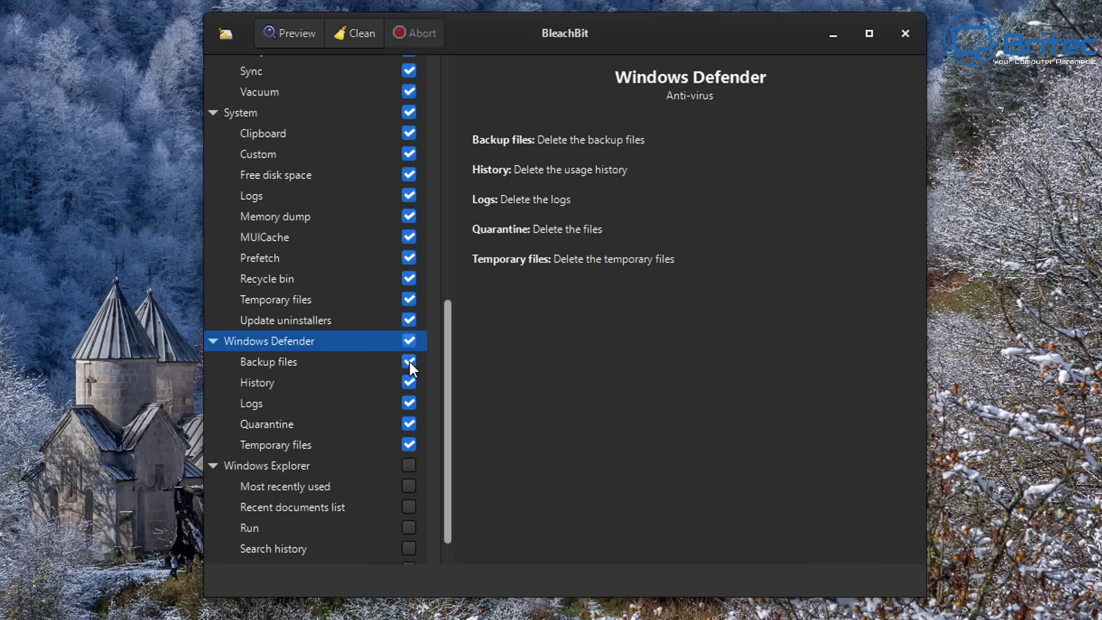
left_click(410, 467)
left_click(462, 376)
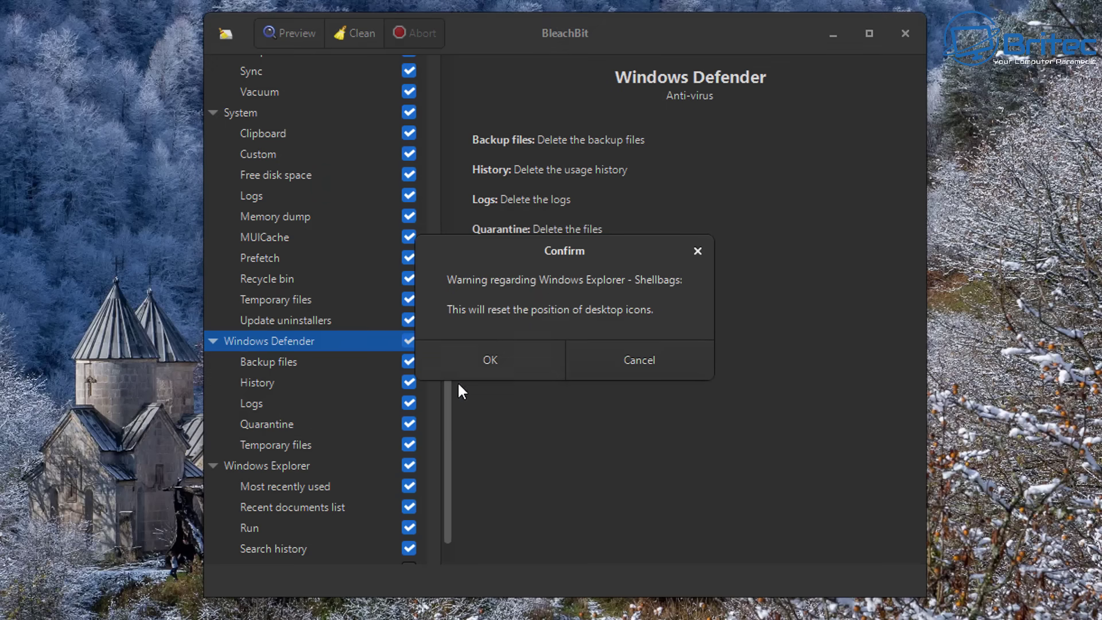
left_click(505, 357)
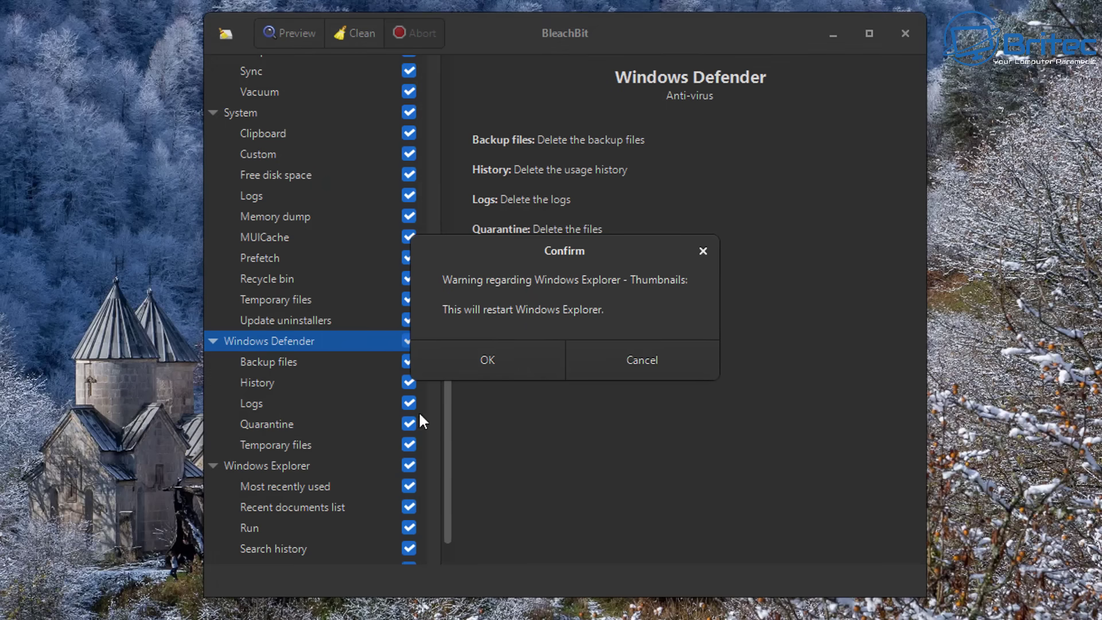
left_click(479, 363)
left_click(323, 463)
scroll(343, 481, "down", 2)
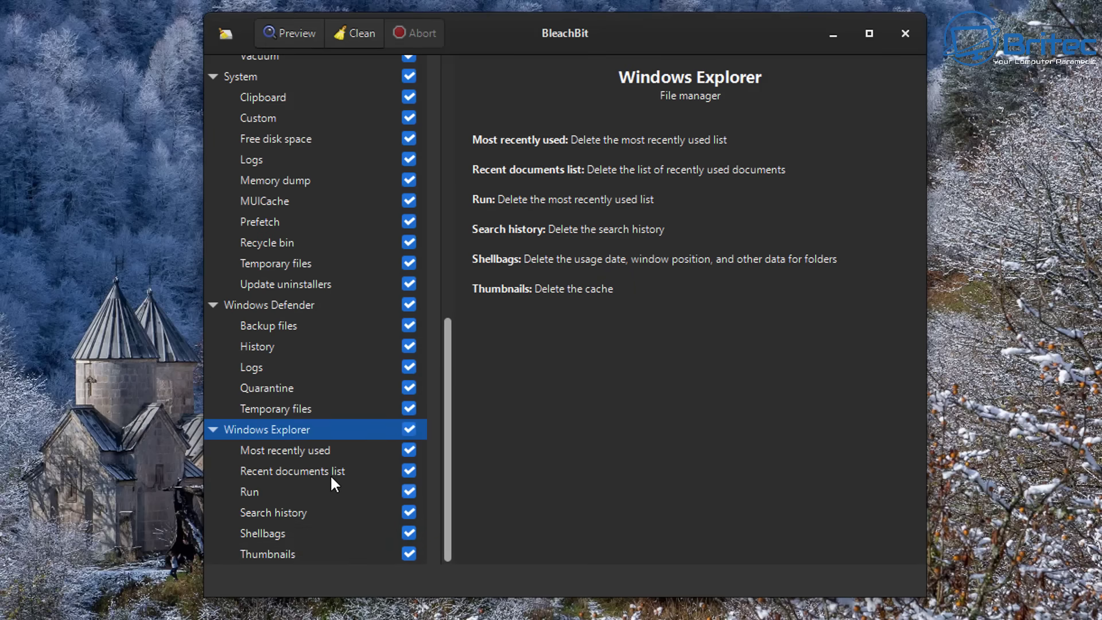
scroll(332, 462, "up", 6)
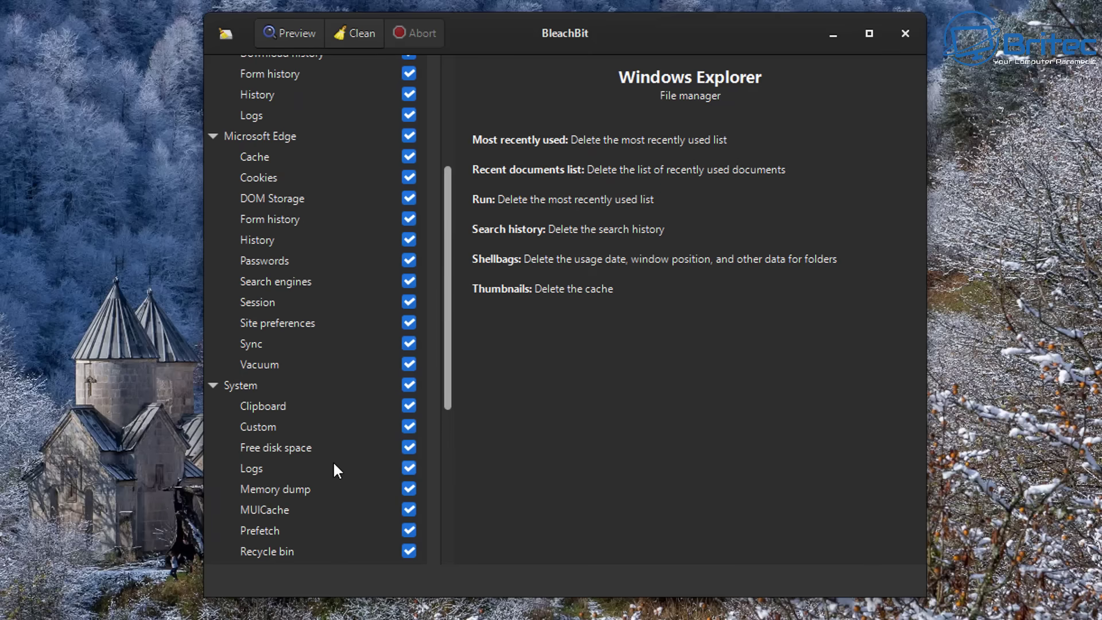
scroll(334, 463, "up", 3)
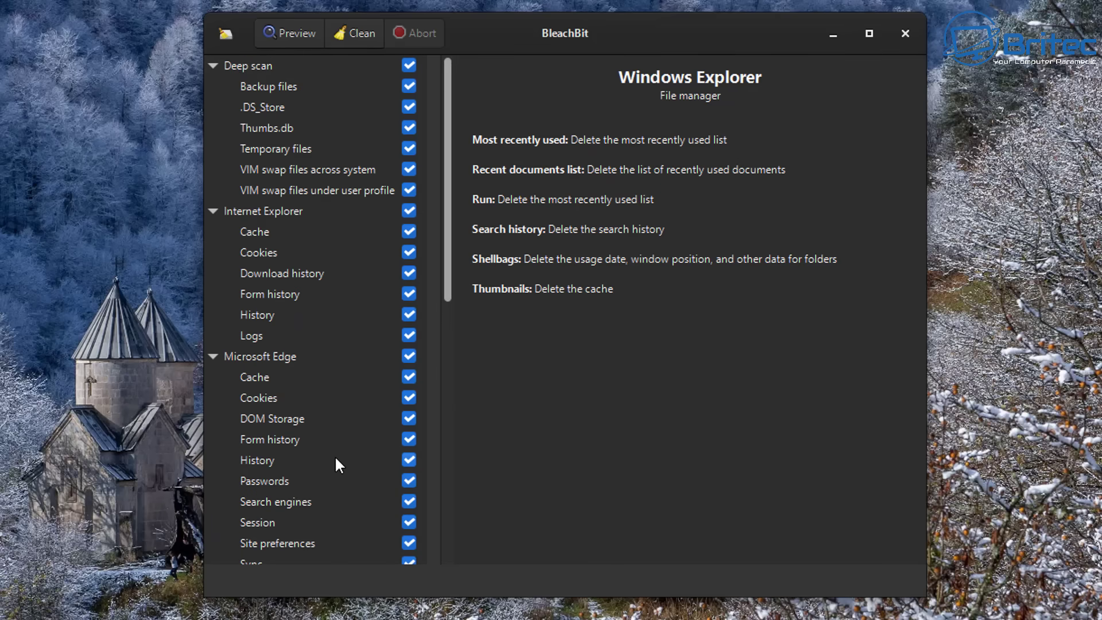
scroll(335, 469, "down", 3)
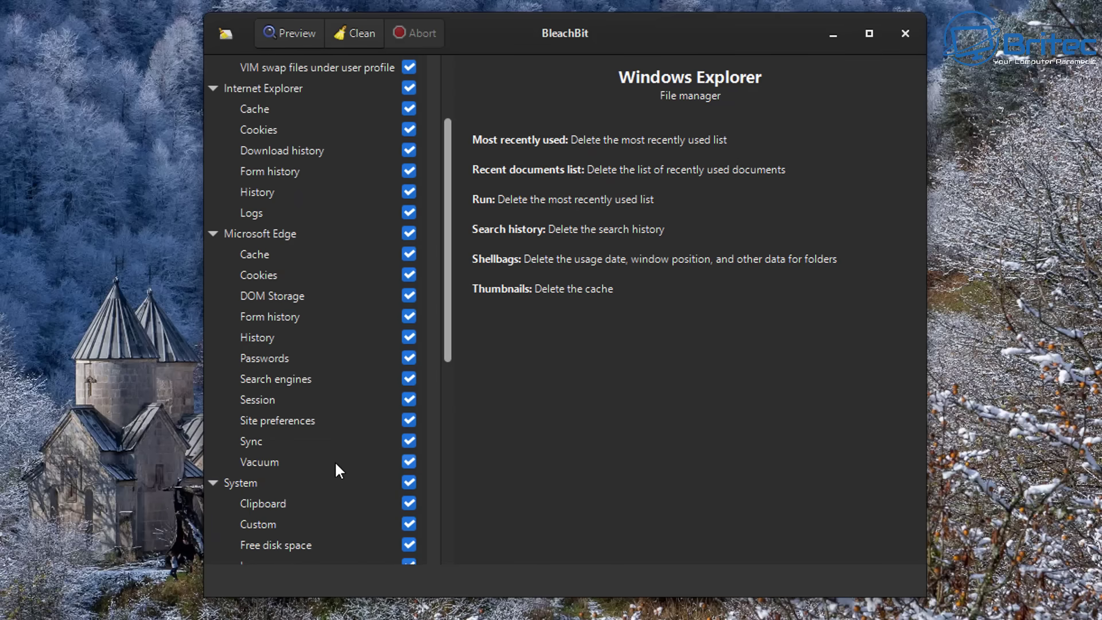
scroll(336, 470, "down", 1)
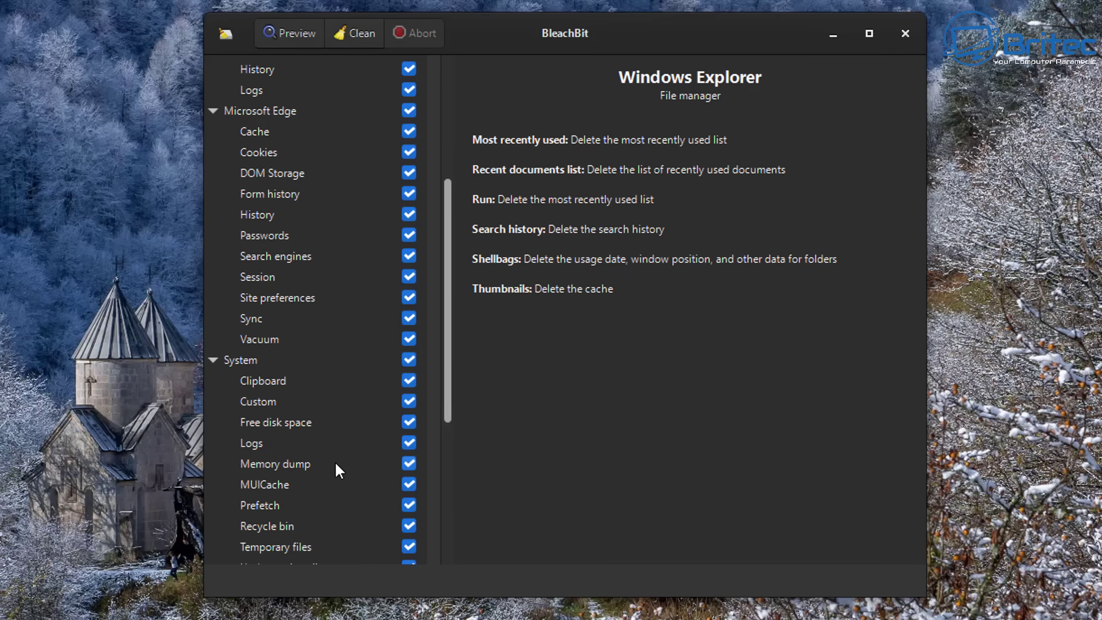
scroll(335, 470, "down", 1)
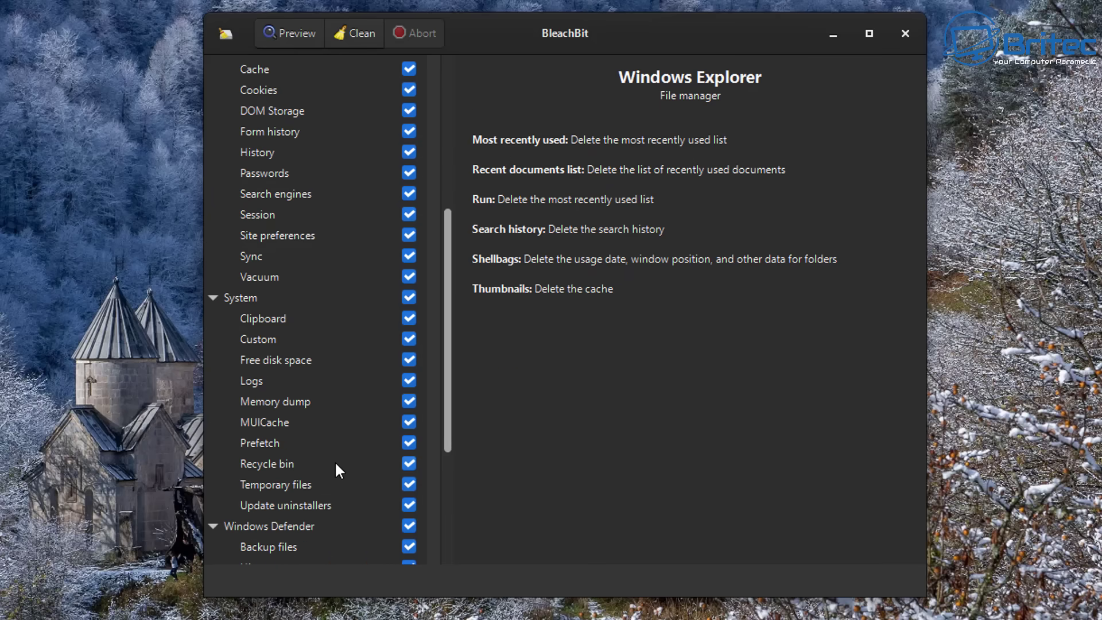
scroll(336, 465, "down", 3)
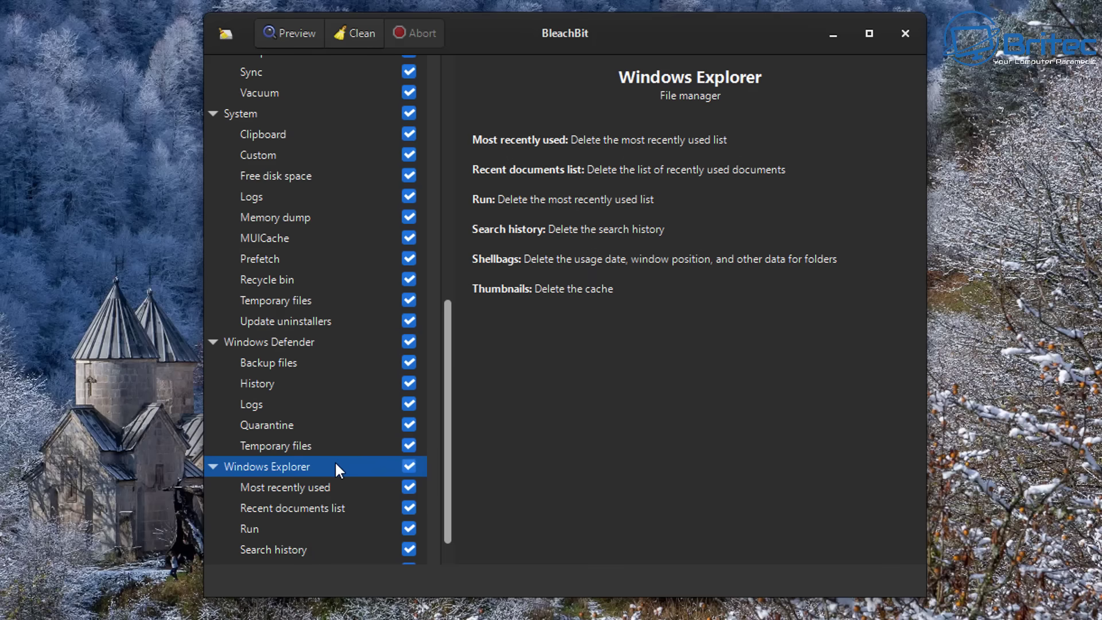
scroll(336, 464, "down", 1)
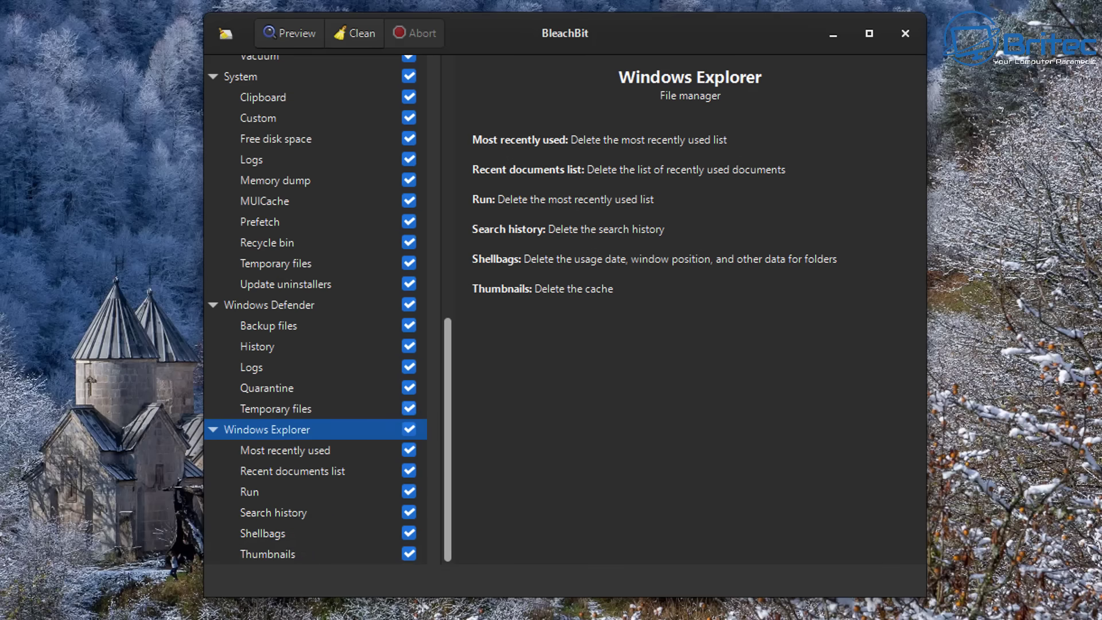
Step: Run BleachBit's clean with permanent deletion, then relaunch Disk Drill from the Recycle Bin's context menu
left_click(351, 33)
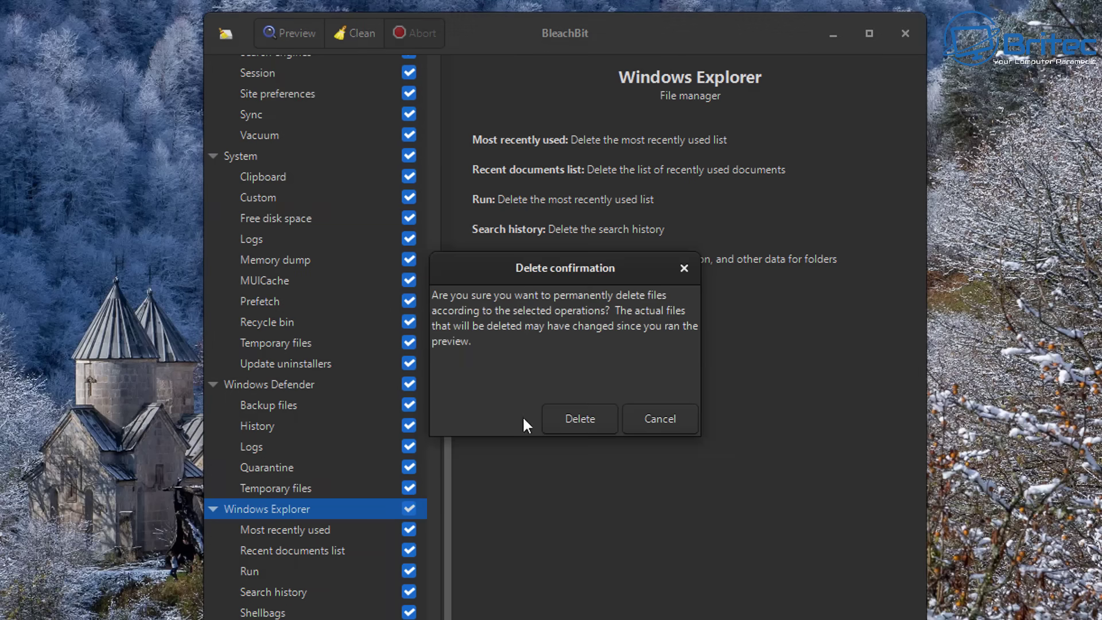
left_click(574, 423)
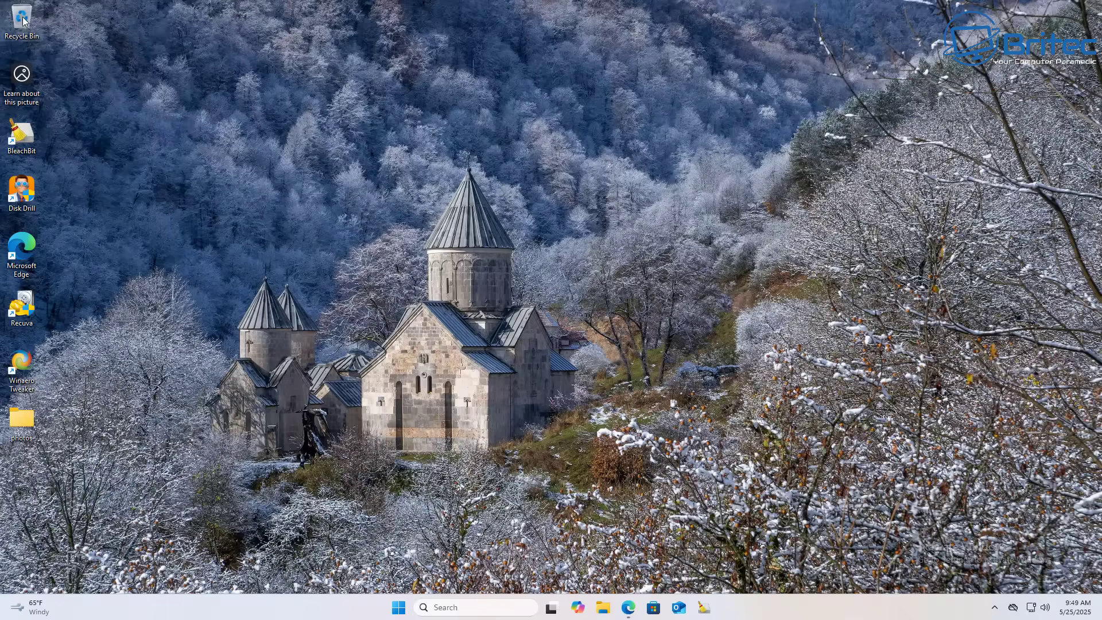
right_click(23, 21)
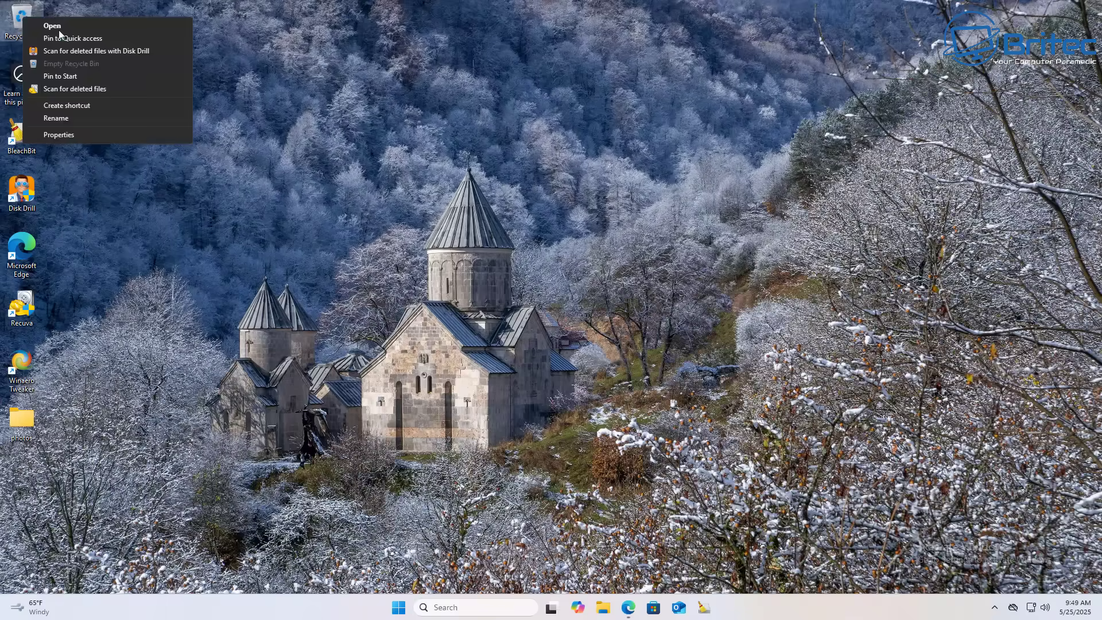
left_click(80, 53)
Step: Allow Disk Drill's permission prompt and start a lost-data search on Local Disk (C:)
left_click(479, 404)
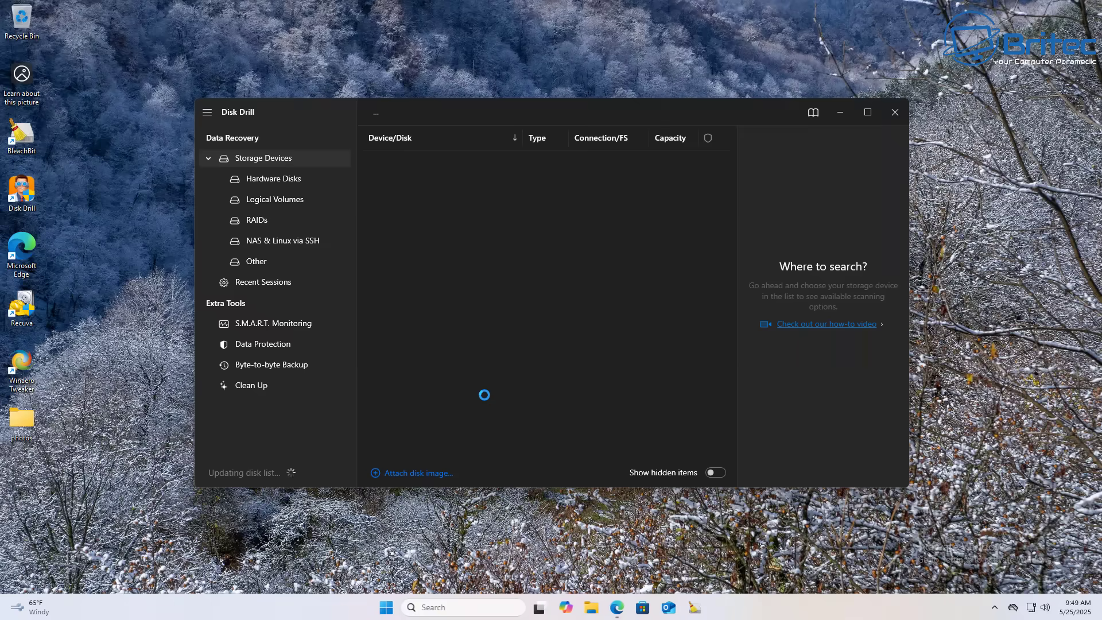
left_click(450, 192)
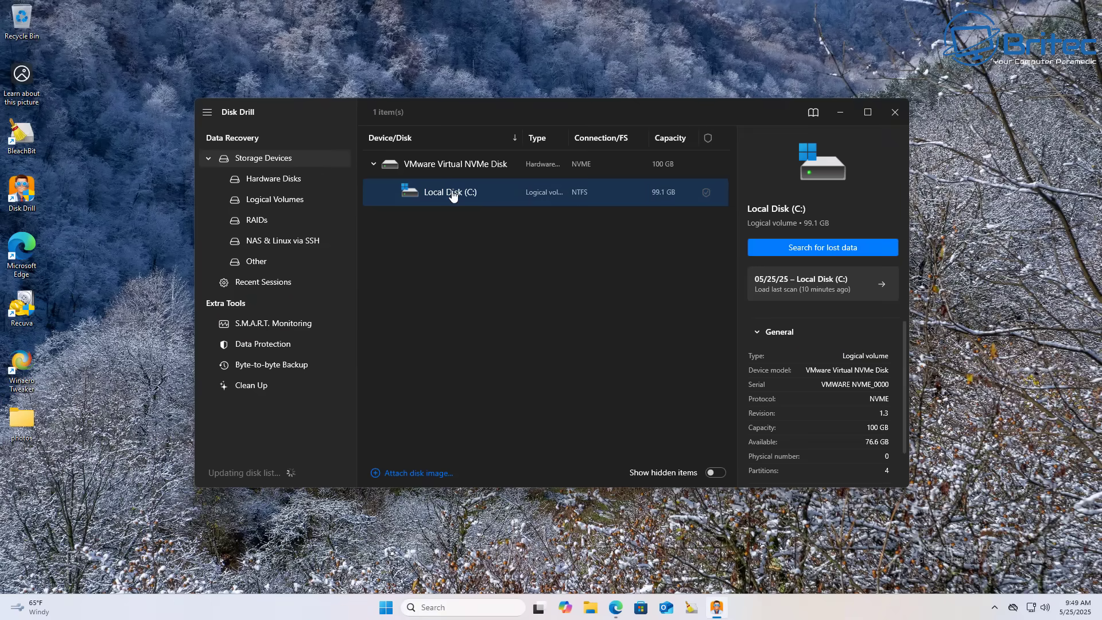
left_click(831, 248)
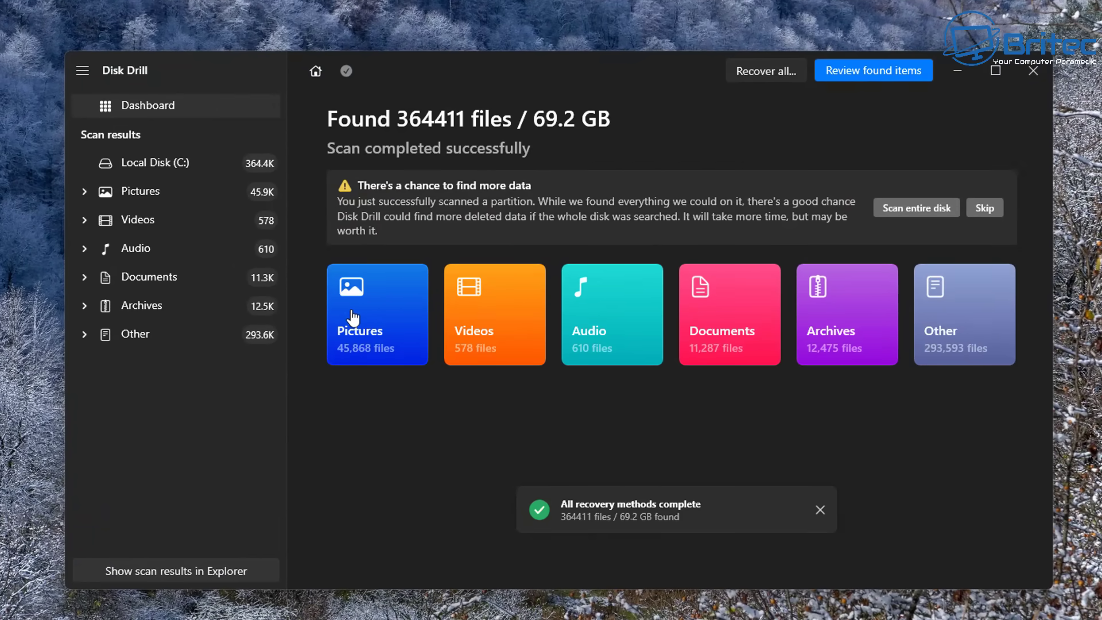
Step: Browse the found pictures down to the png folder under Reconstructed Pictures (232)
left_click(353, 315)
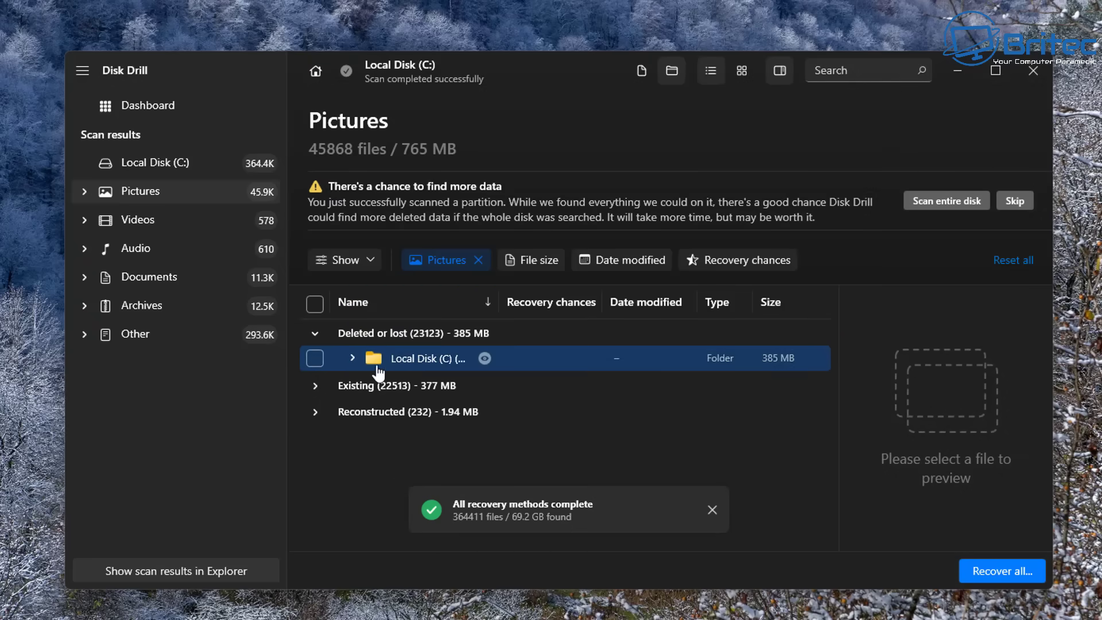
left_click(352, 359)
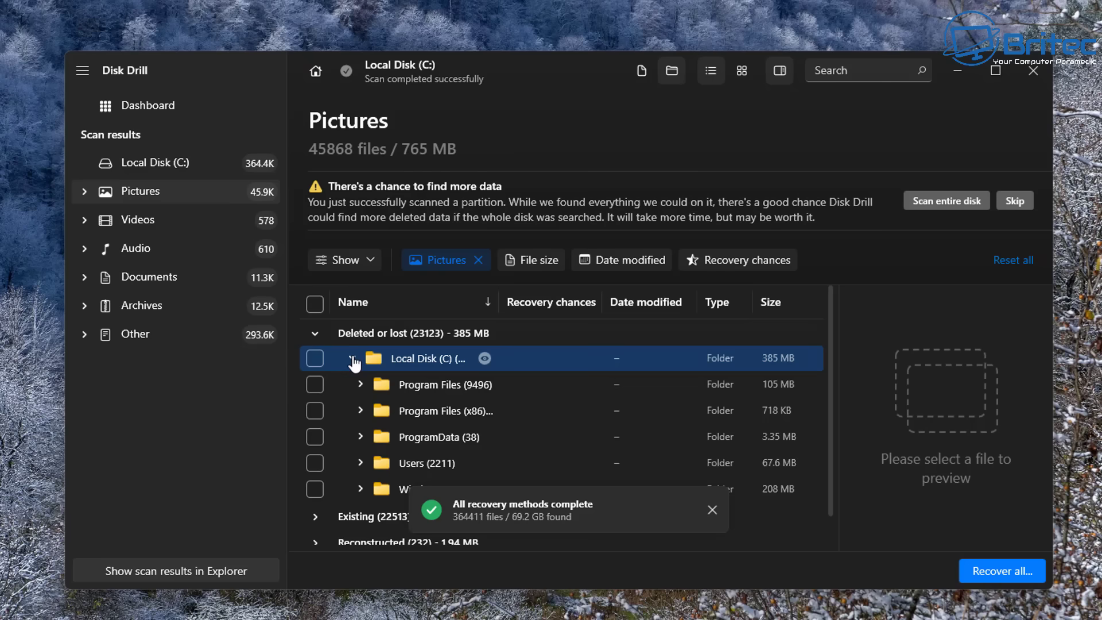
left_click(352, 360)
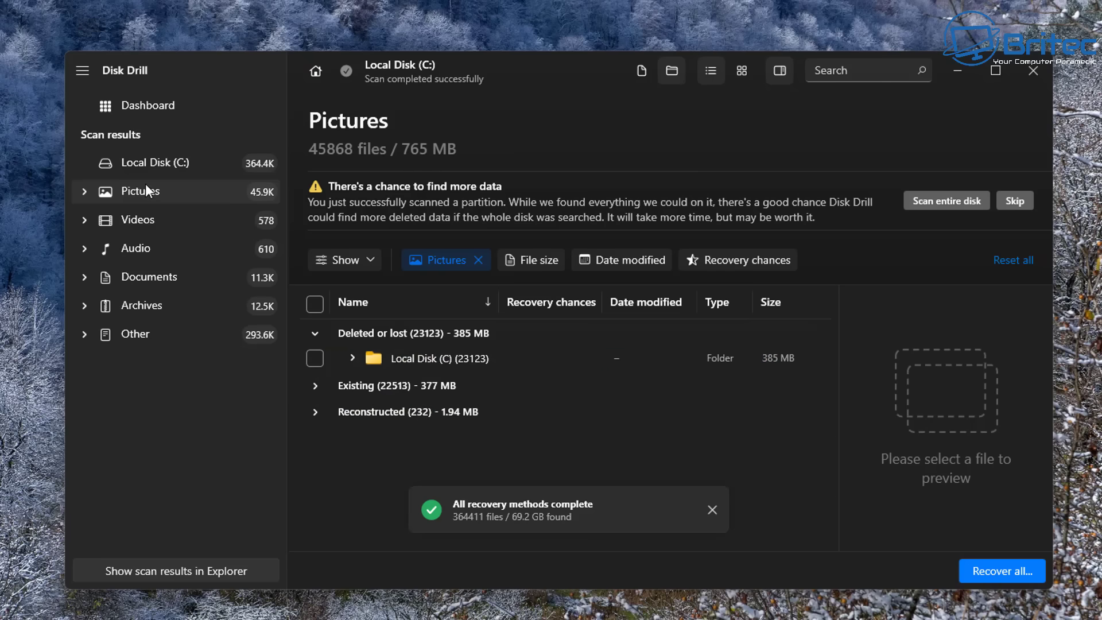
left_click(317, 412)
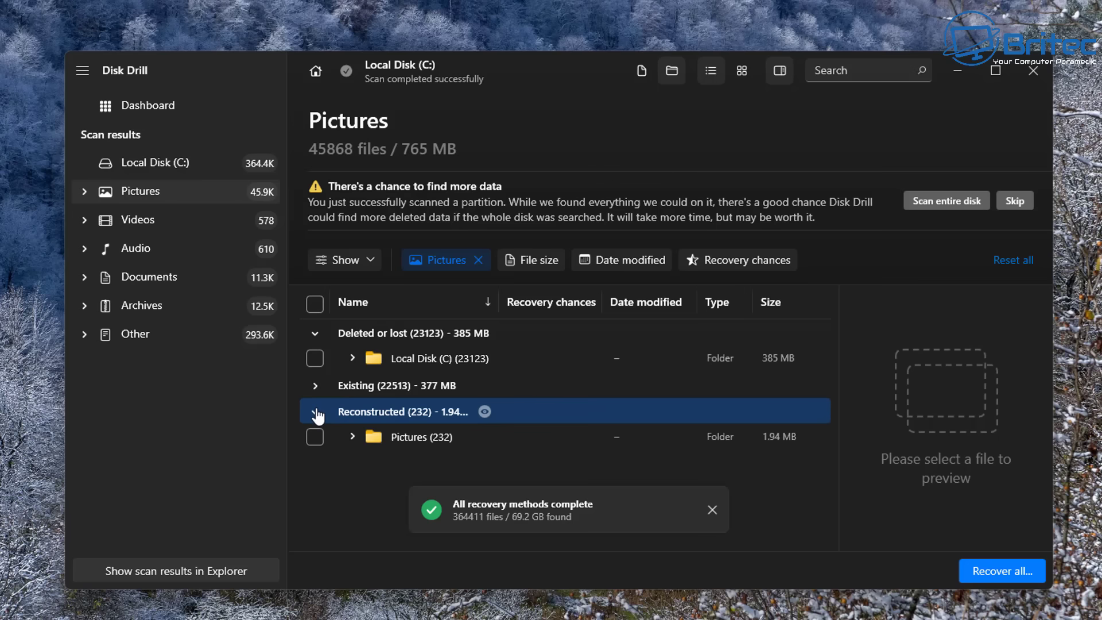
left_click(413, 442)
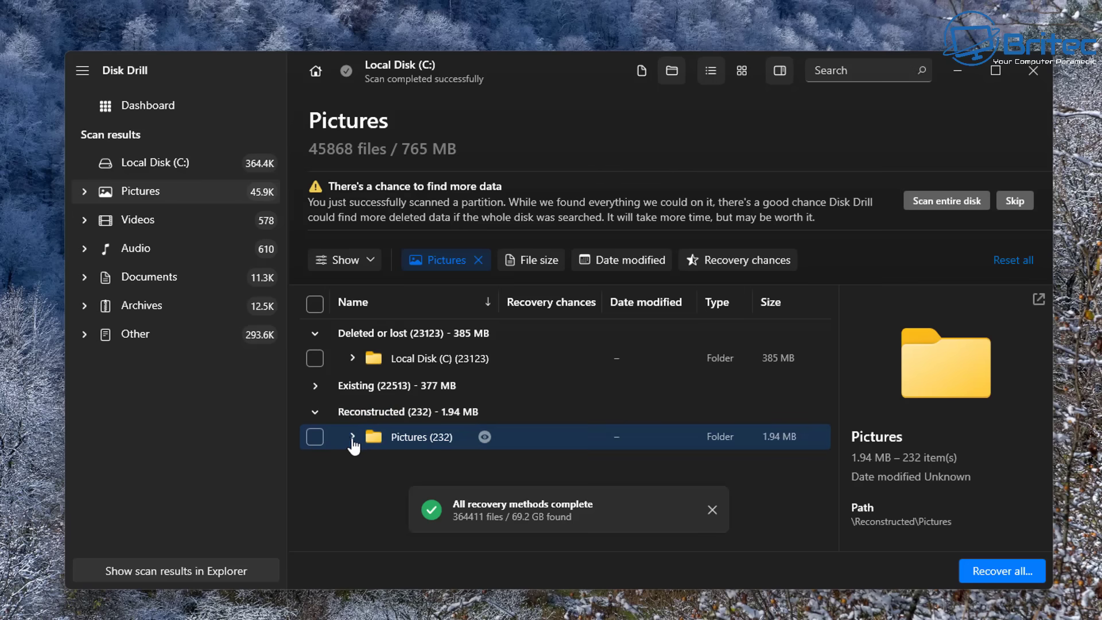
left_click(352, 437)
scroll(505, 466, "down", 2)
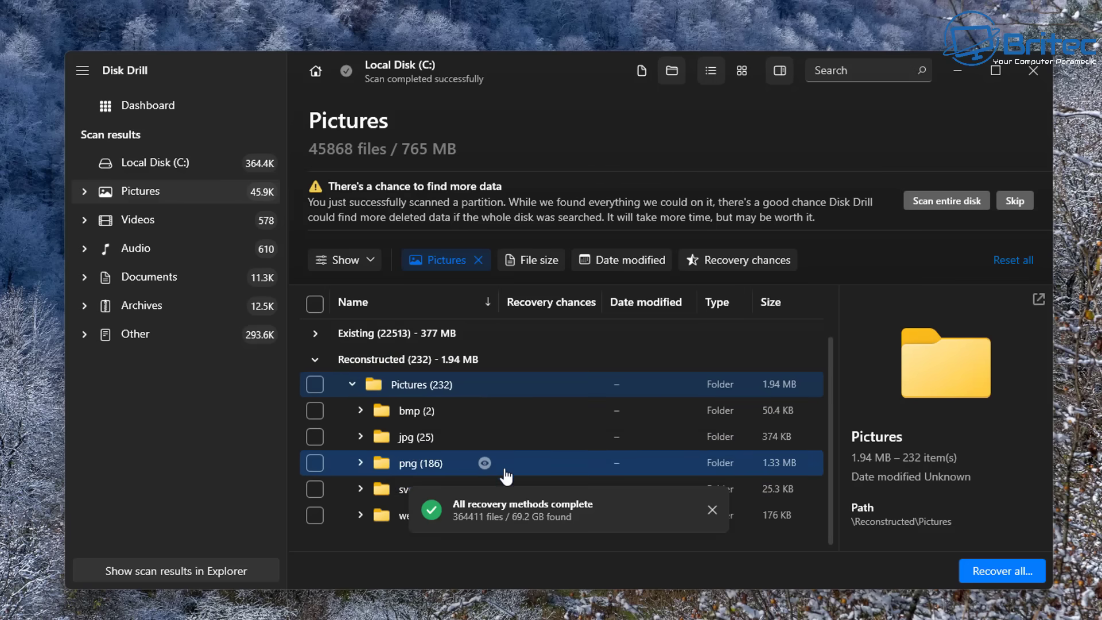
left_click(406, 469)
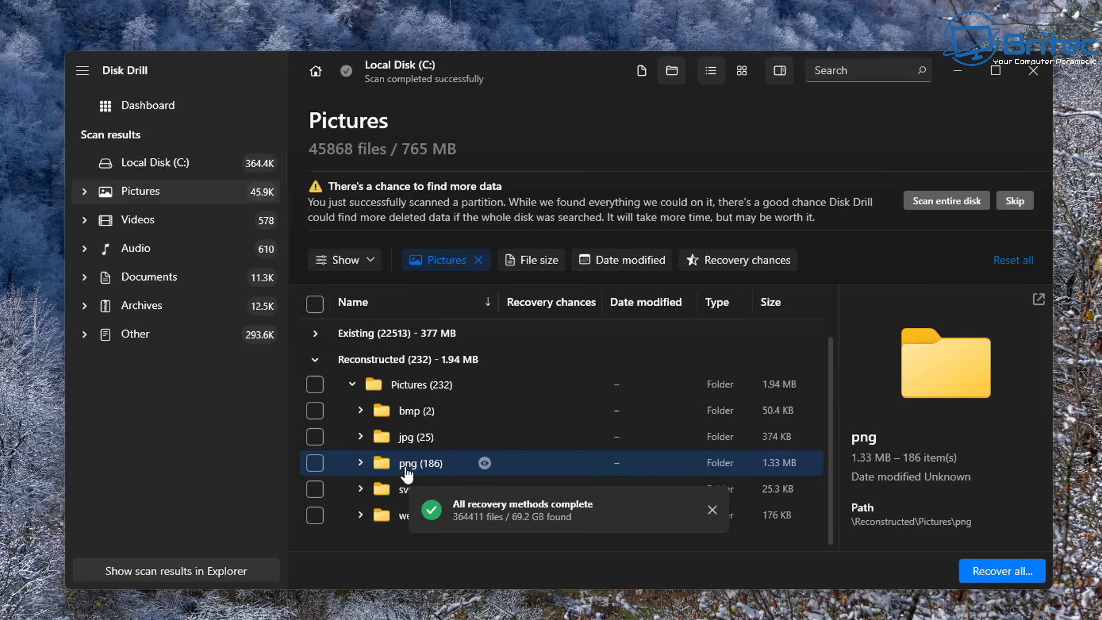
Step: Mark all 186 PNG files for recovery and expand the png folder
left_click(314, 463)
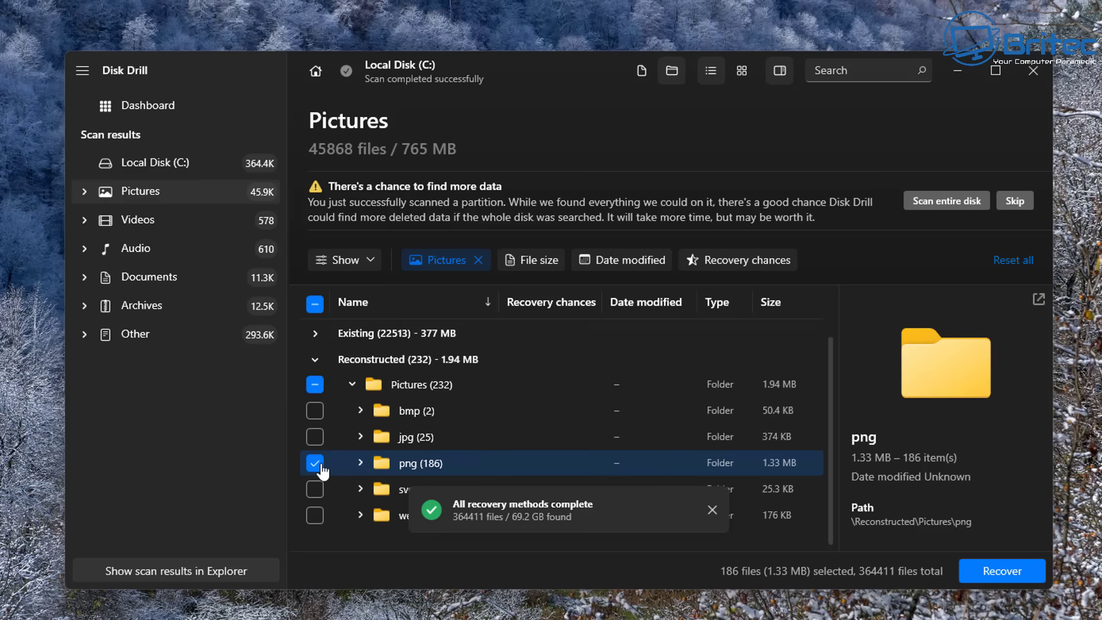
left_click(360, 463)
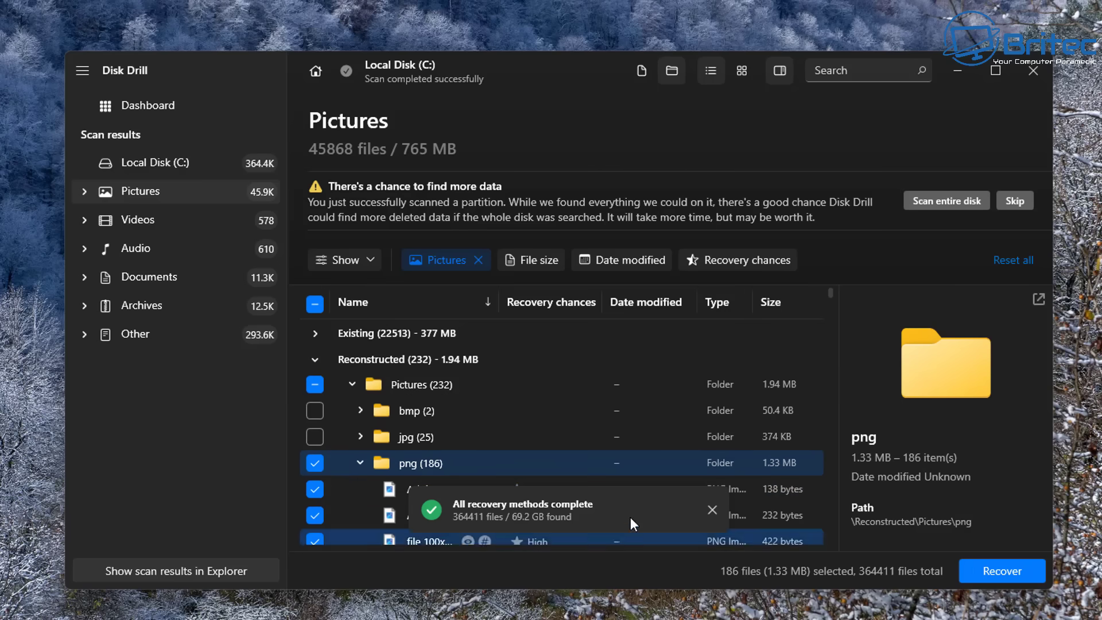
left_click(712, 510)
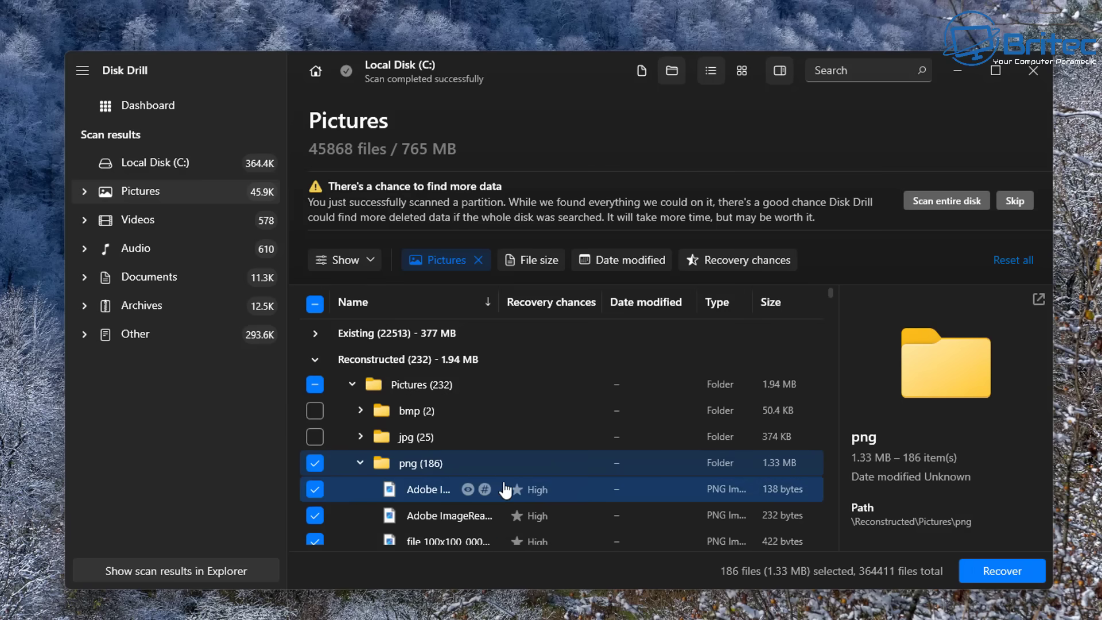
scroll(508, 487, "down", 3)
Step: Preview the Adobe ImageReady images and scroll through the recoverable PNG files
left_click(432, 342)
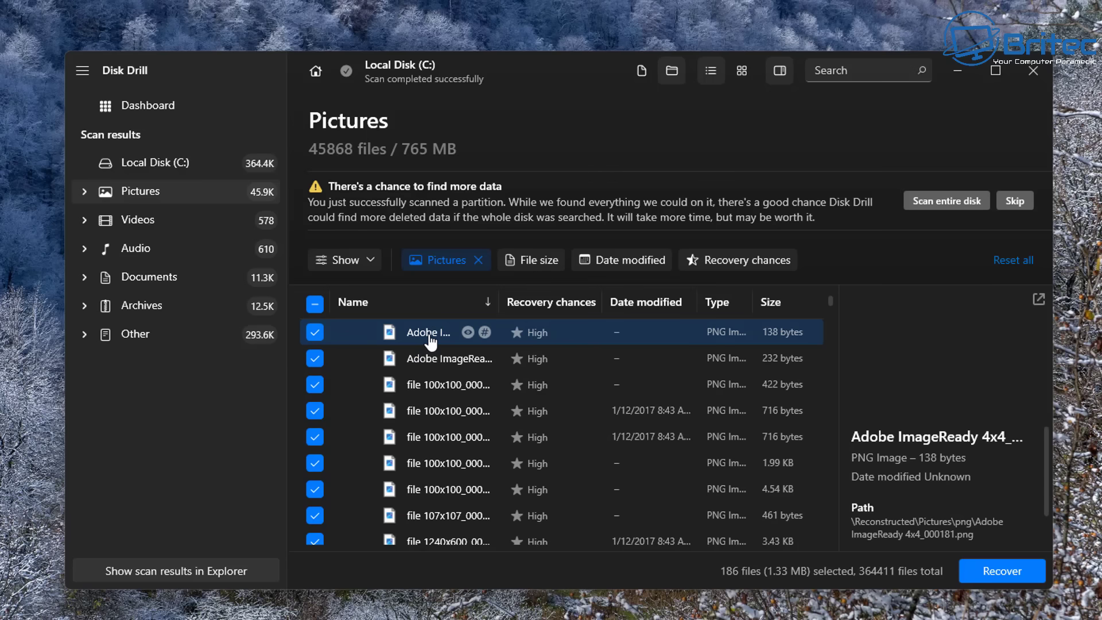
left_click(431, 359)
scroll(437, 445, "down", 4)
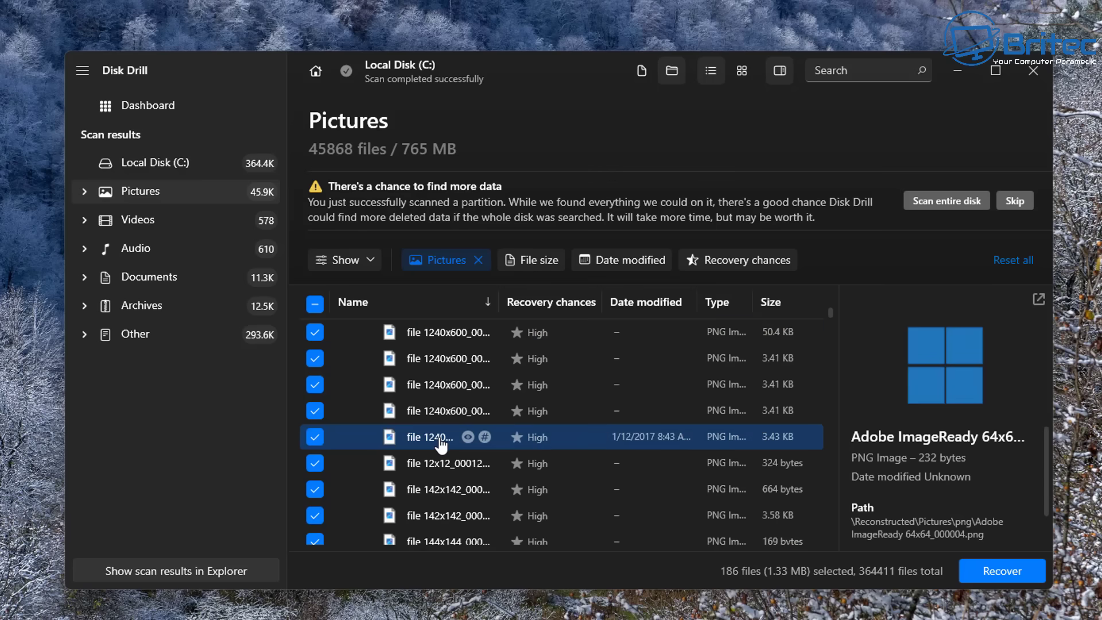
scroll(437, 453, "down", 10)
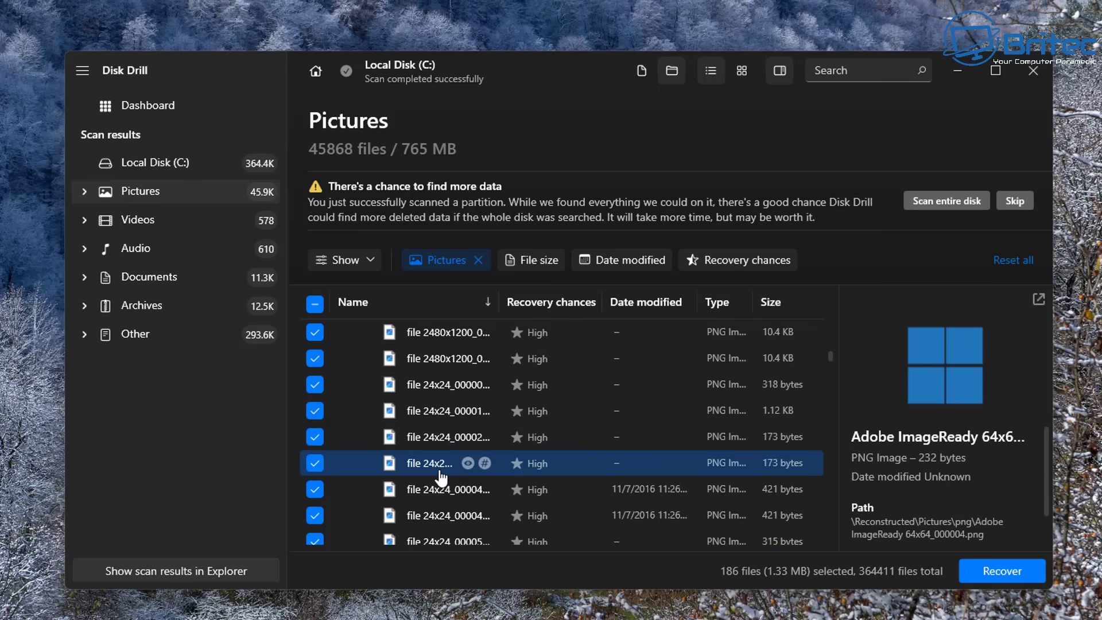
scroll(441, 476, "down", 2)
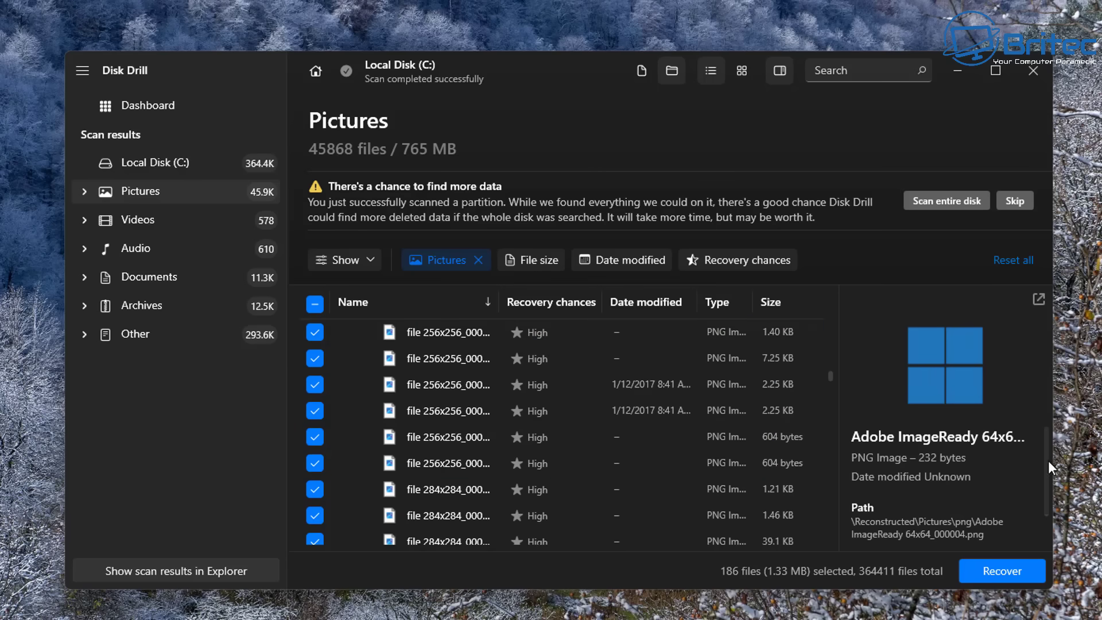
scroll(1041, 551, "down", 1)
scroll(470, 505, "down", 10)
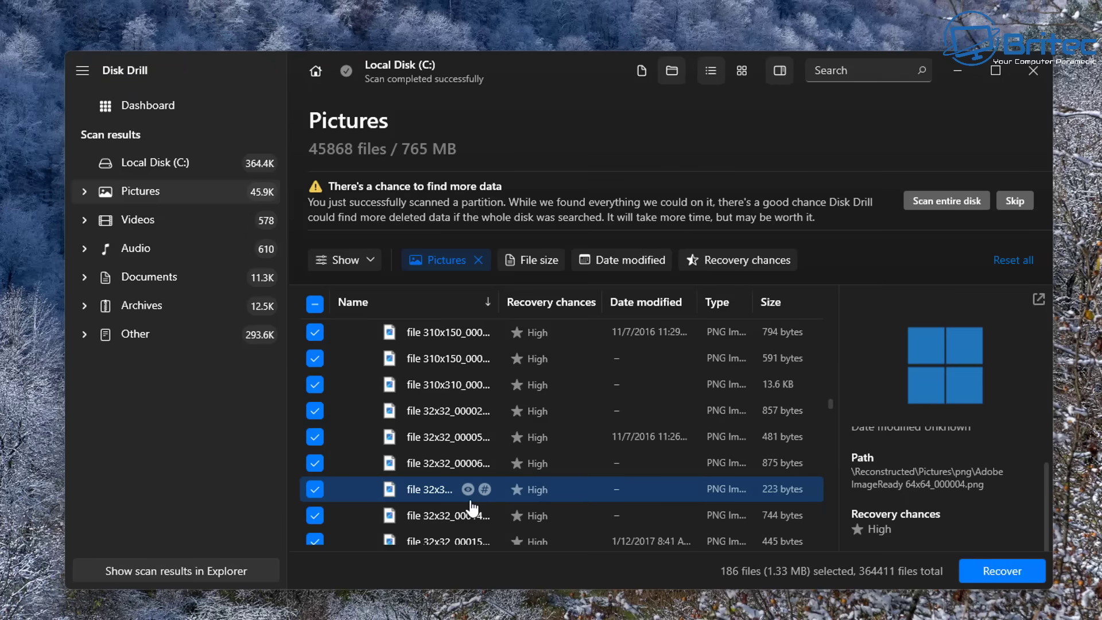
scroll(469, 506, "down", 10)
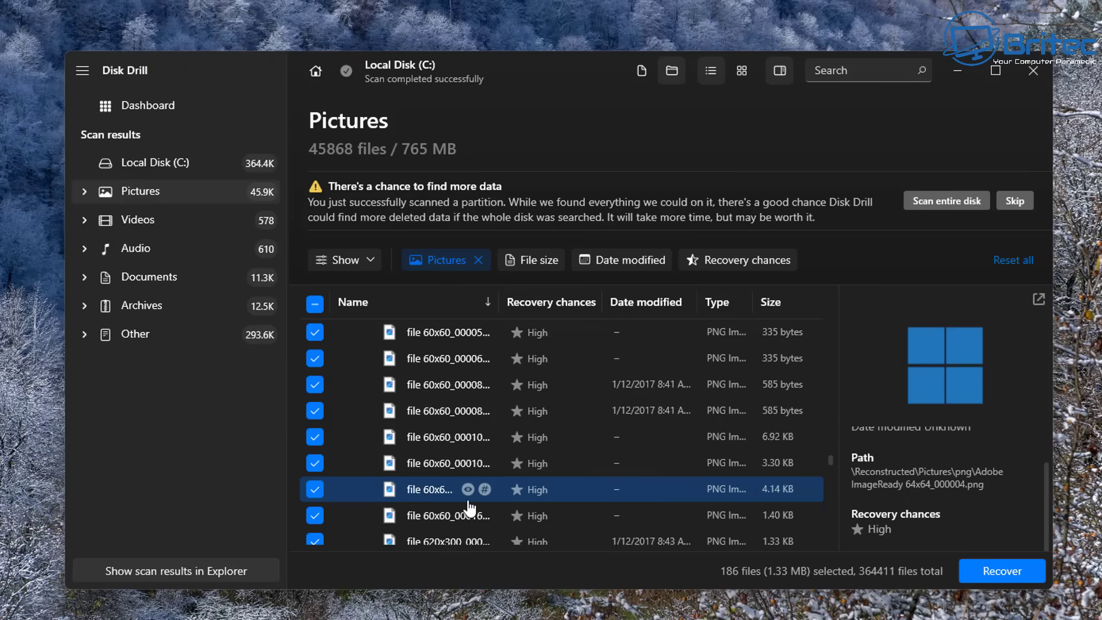
scroll(469, 506, "down", 3)
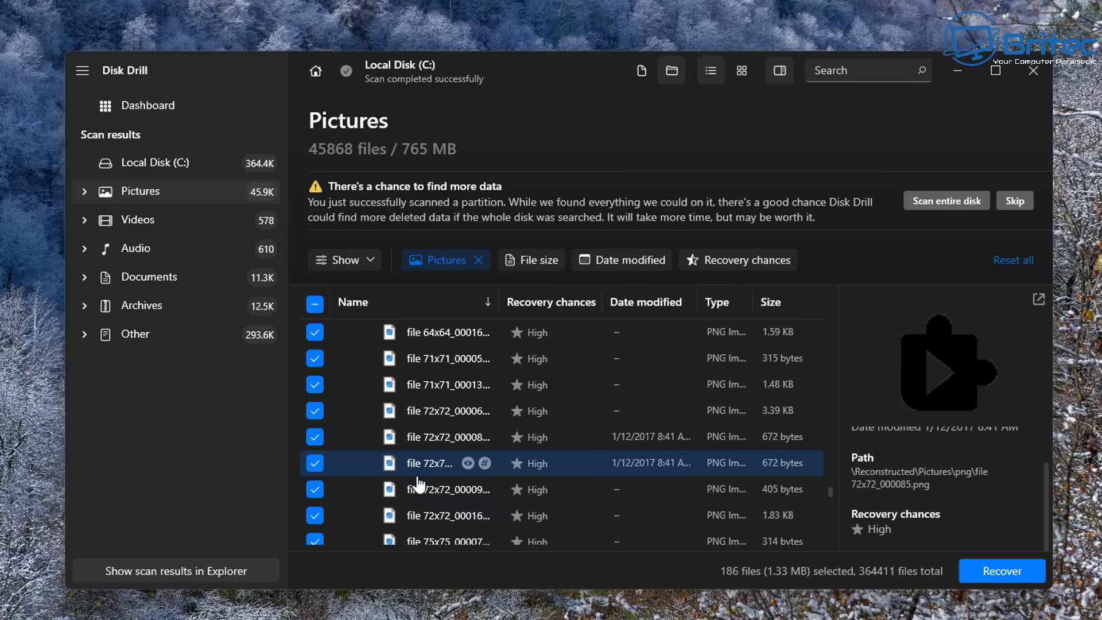
scroll(410, 540, "down", 1)
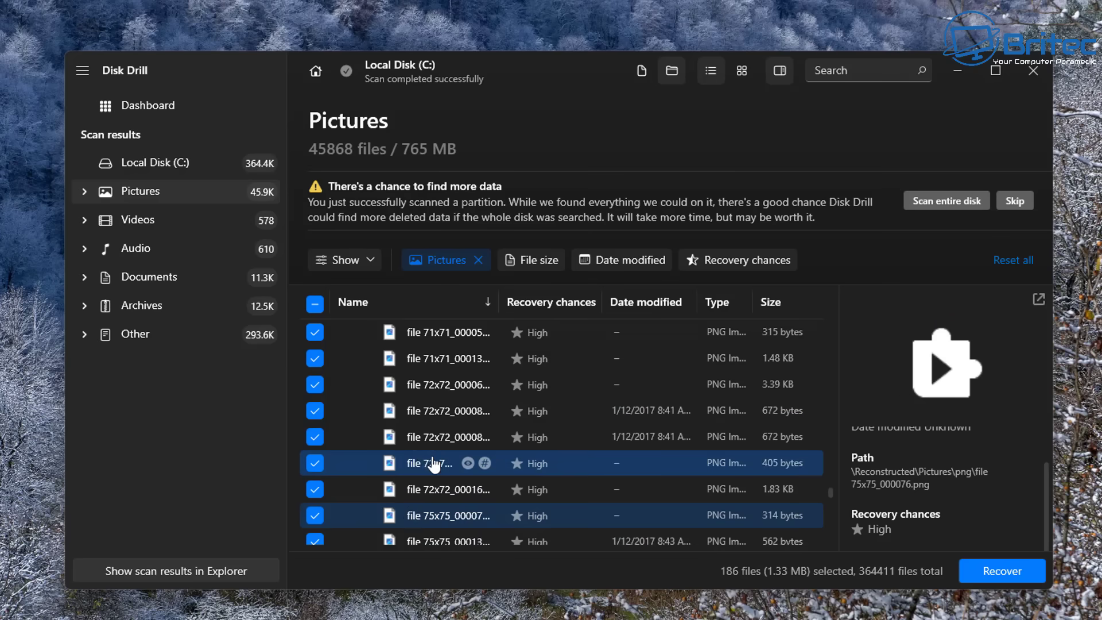
scroll(425, 460, "up", 5)
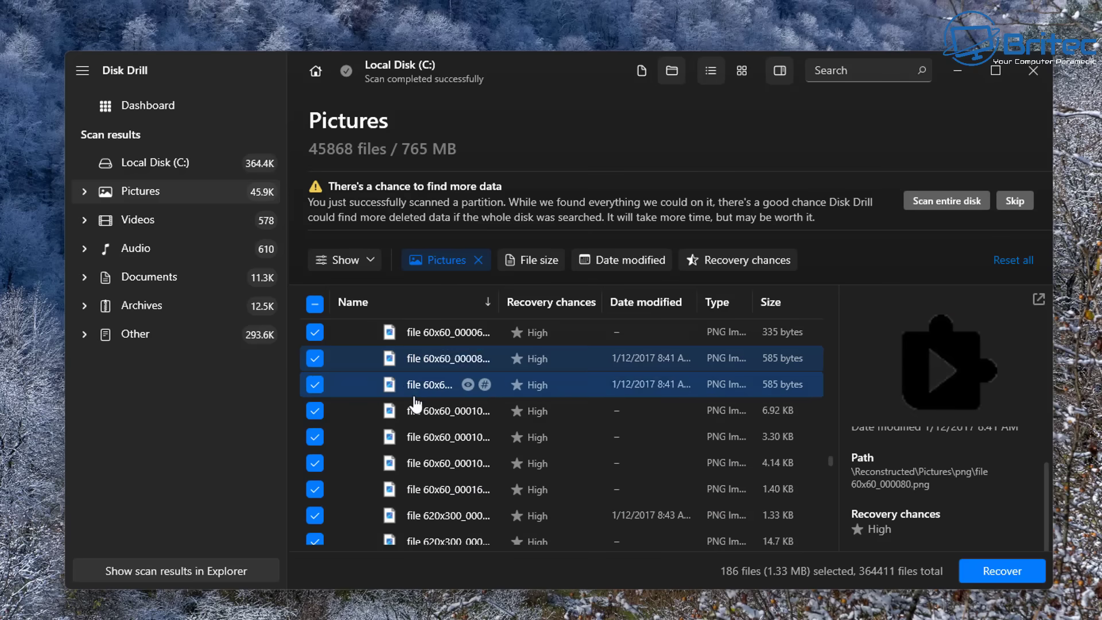
scroll(416, 405, "up", 5)
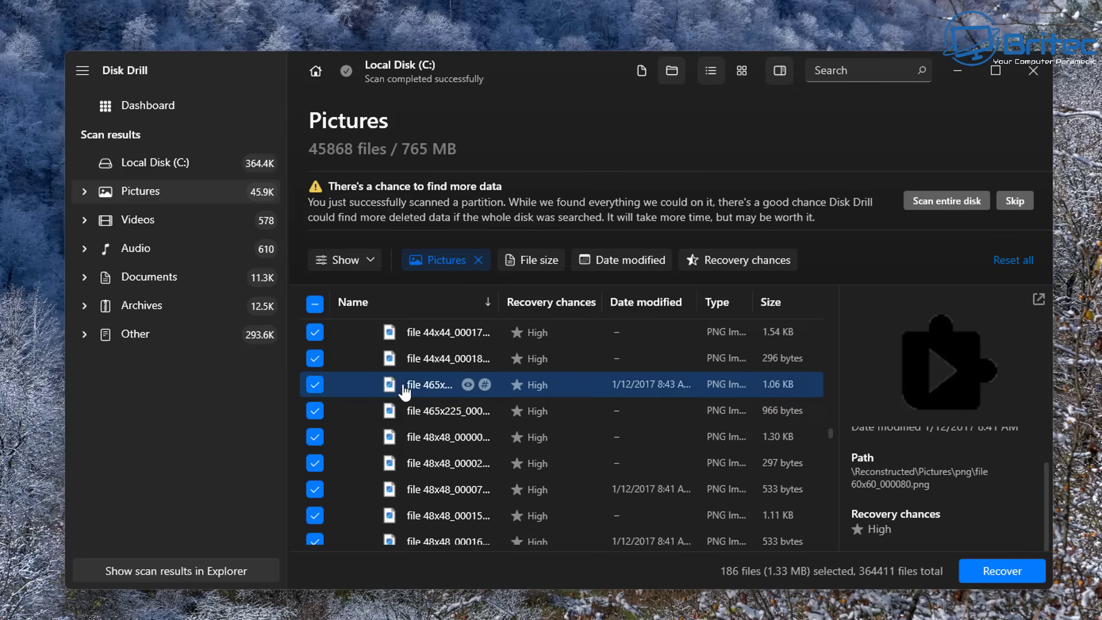
scroll(409, 395, "up", 3)
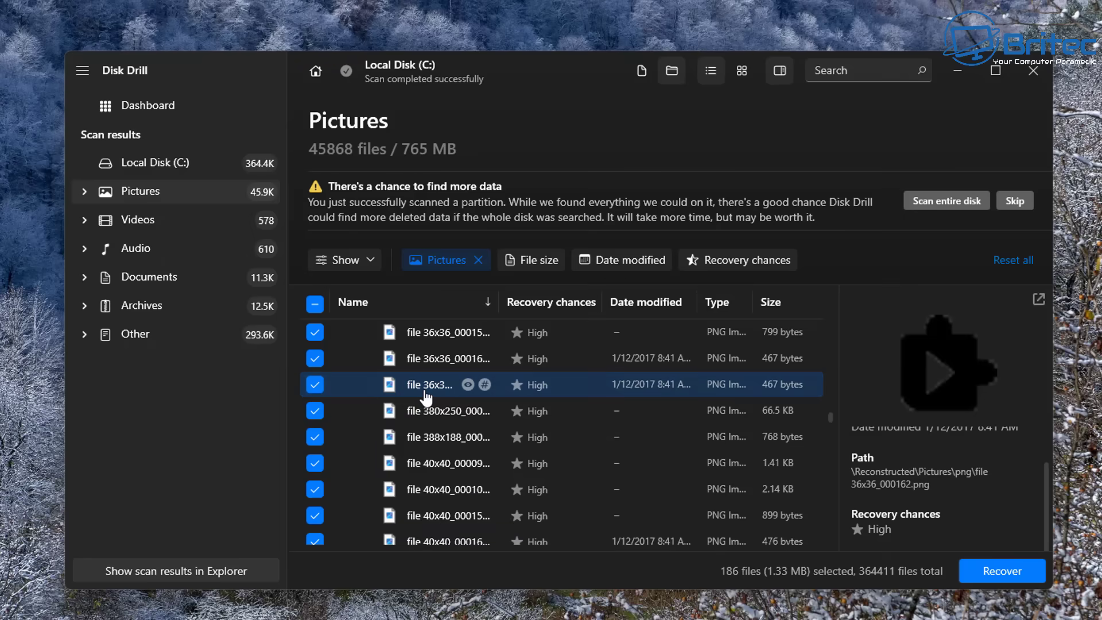
scroll(382, 410, "up", 6)
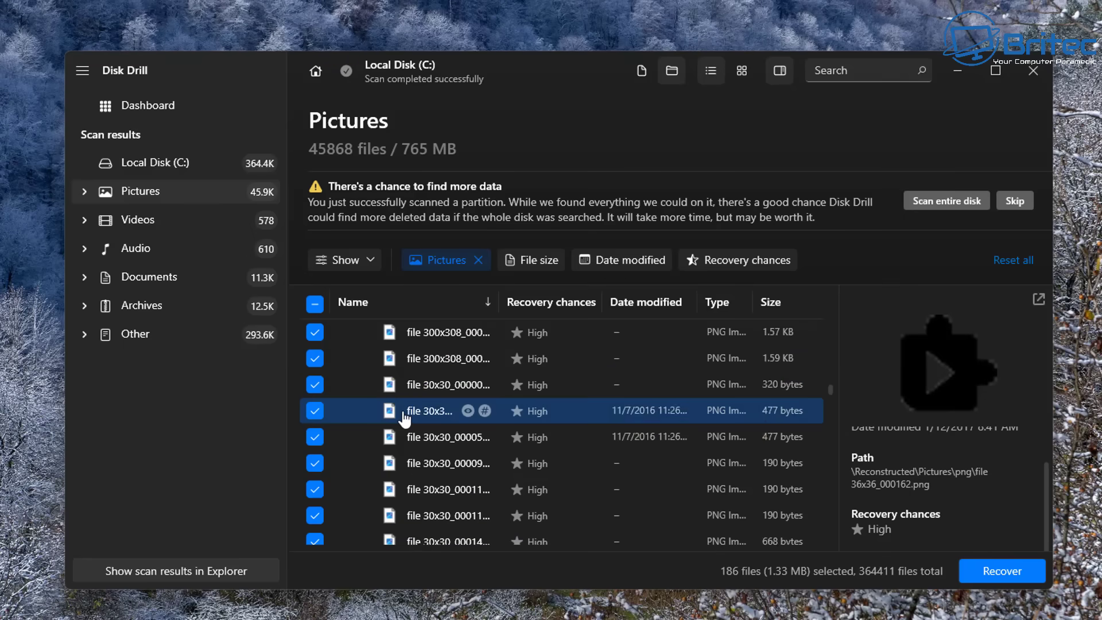
scroll(1045, 484, "up", 2)
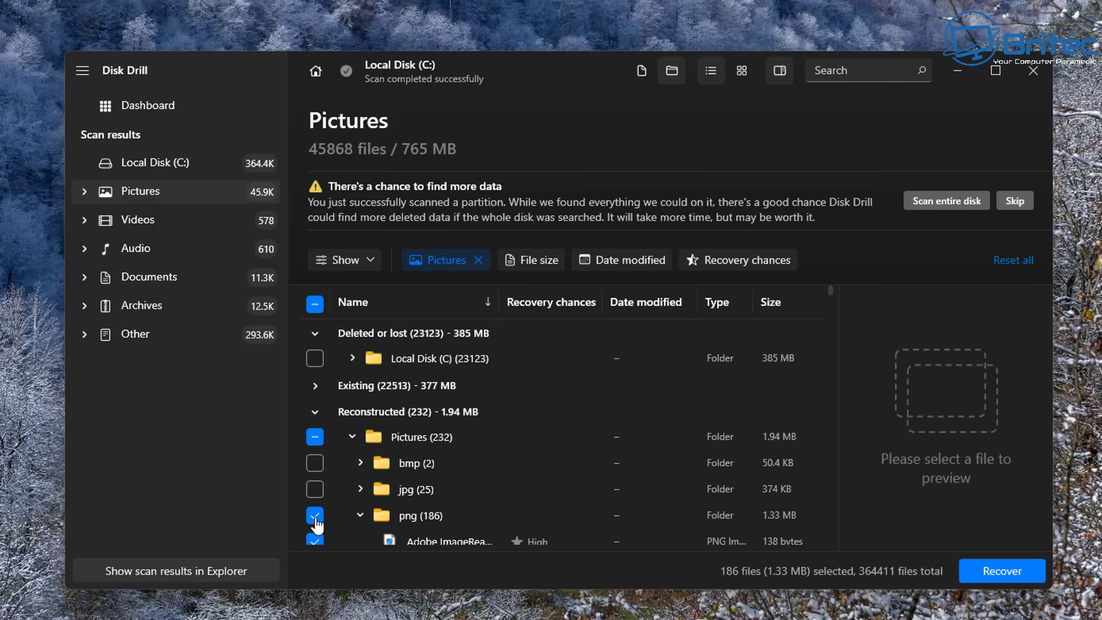
left_click(333, 541)
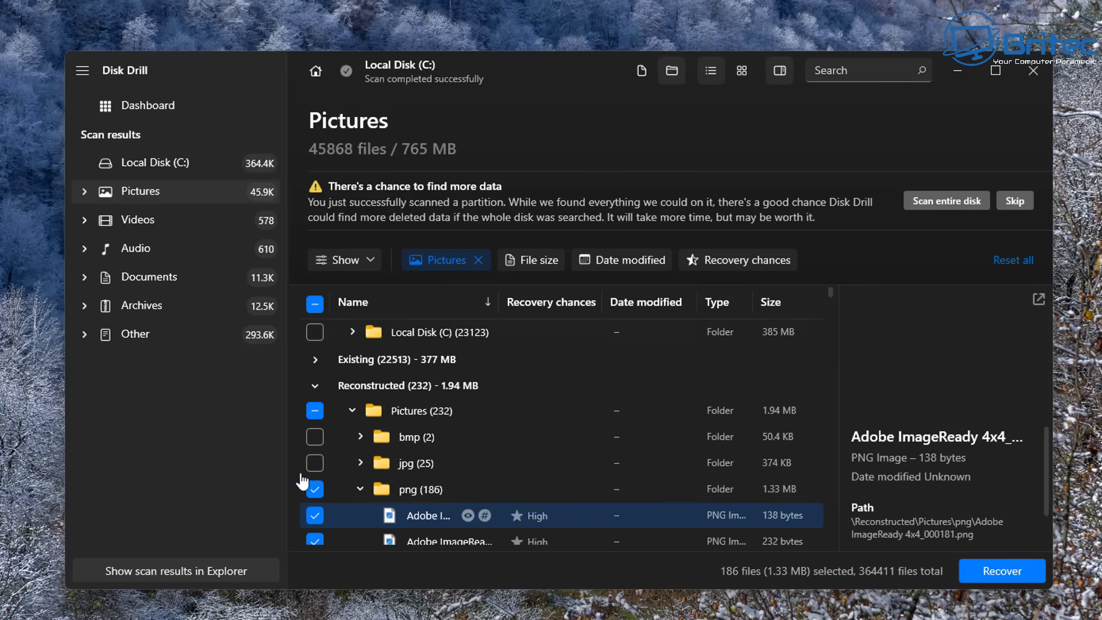
left_click(315, 489)
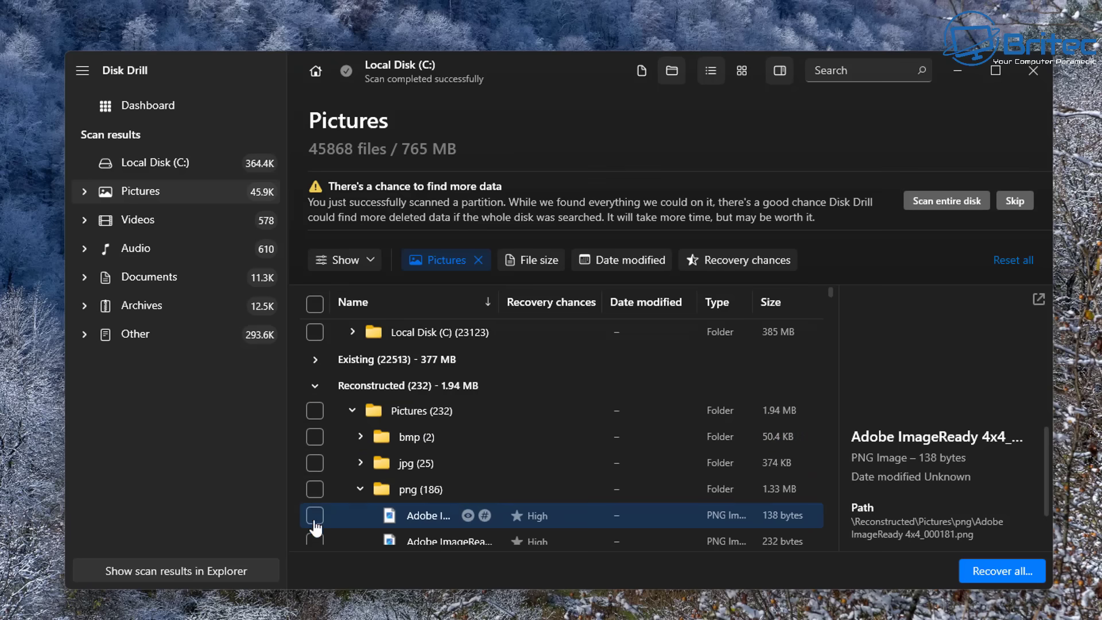
left_click(315, 464)
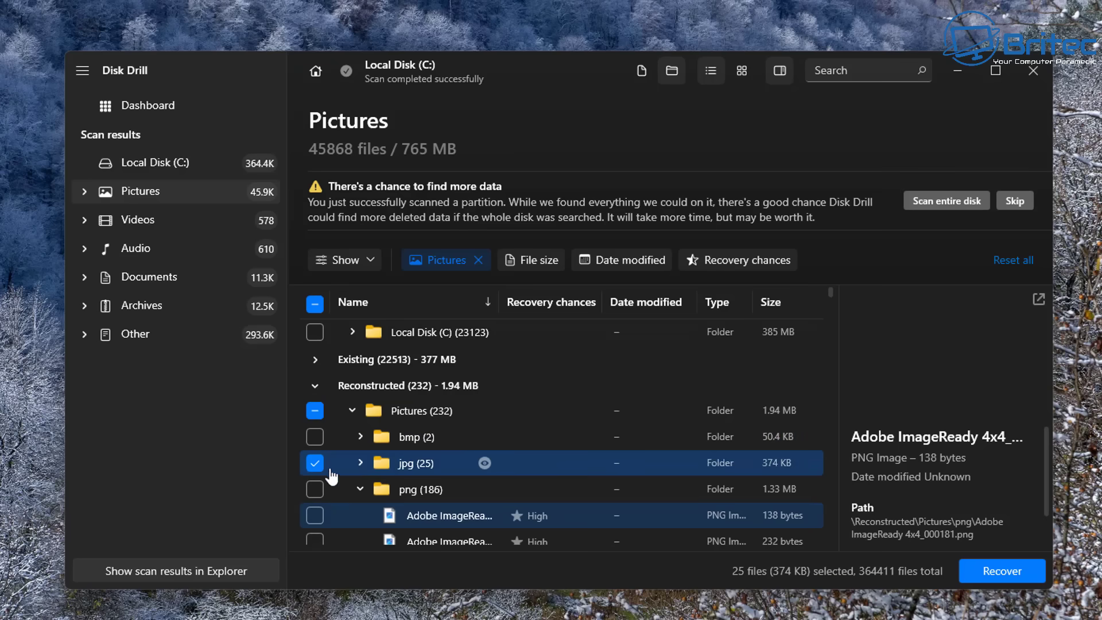
left_click(361, 464)
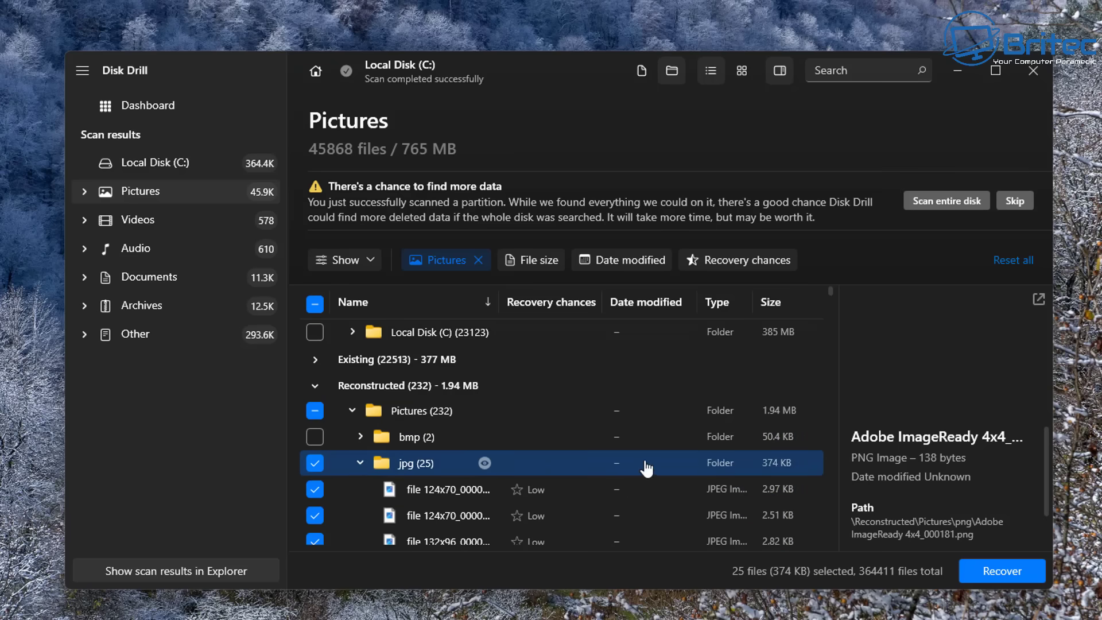
scroll(519, 493, "down", 3)
scroll(519, 503, "down", 3)
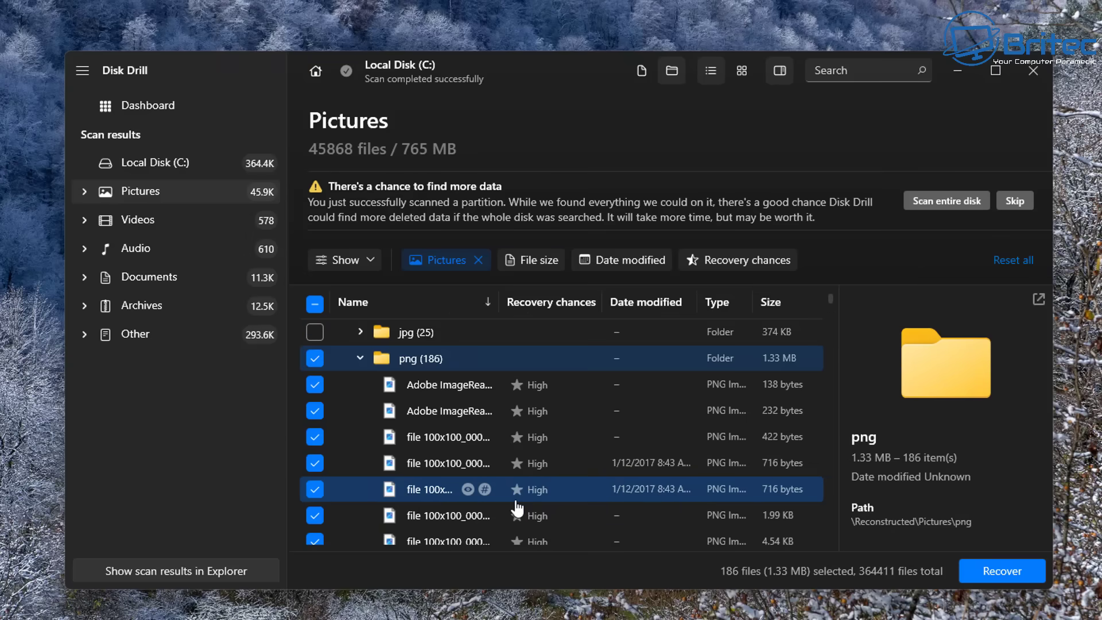
scroll(517, 506, "down", 10)
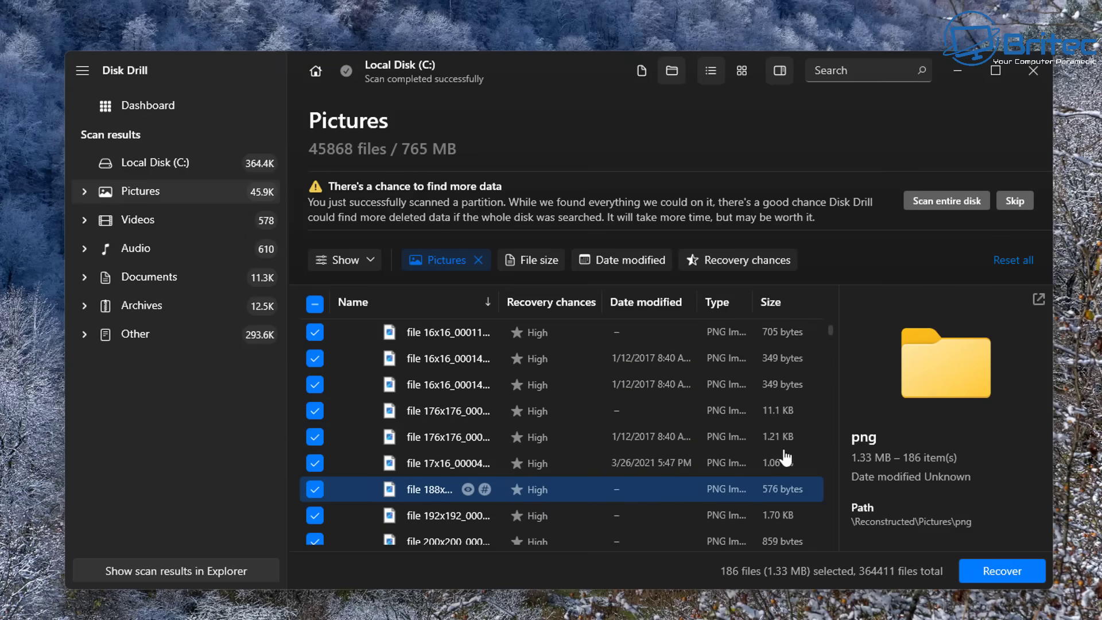
left_click_drag(830, 330, 790, 542)
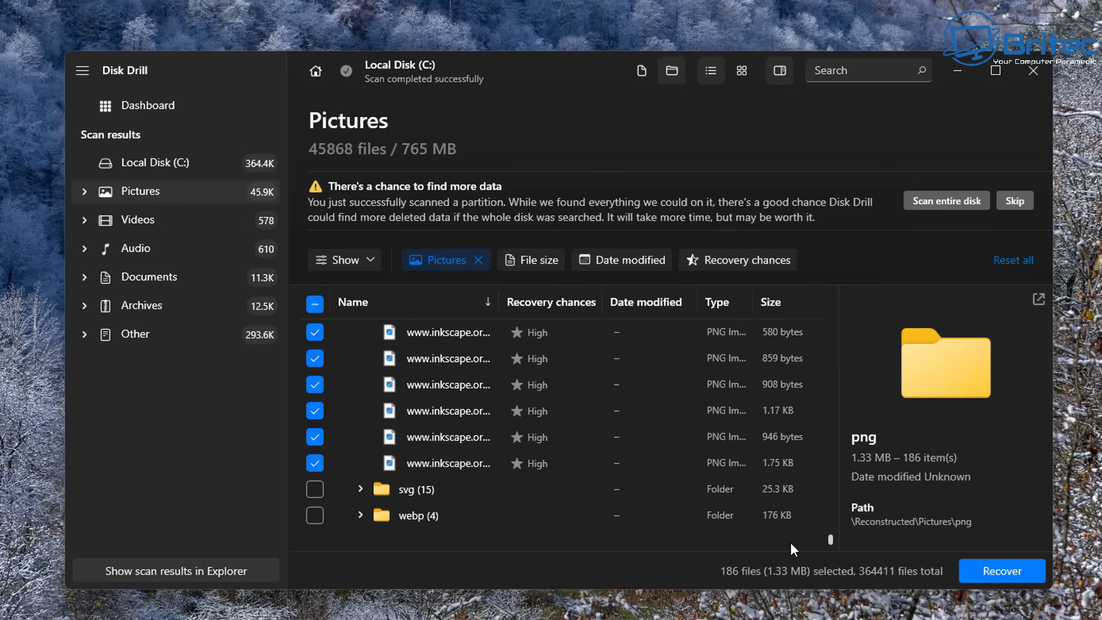
left_click(446, 477)
left_click(418, 445)
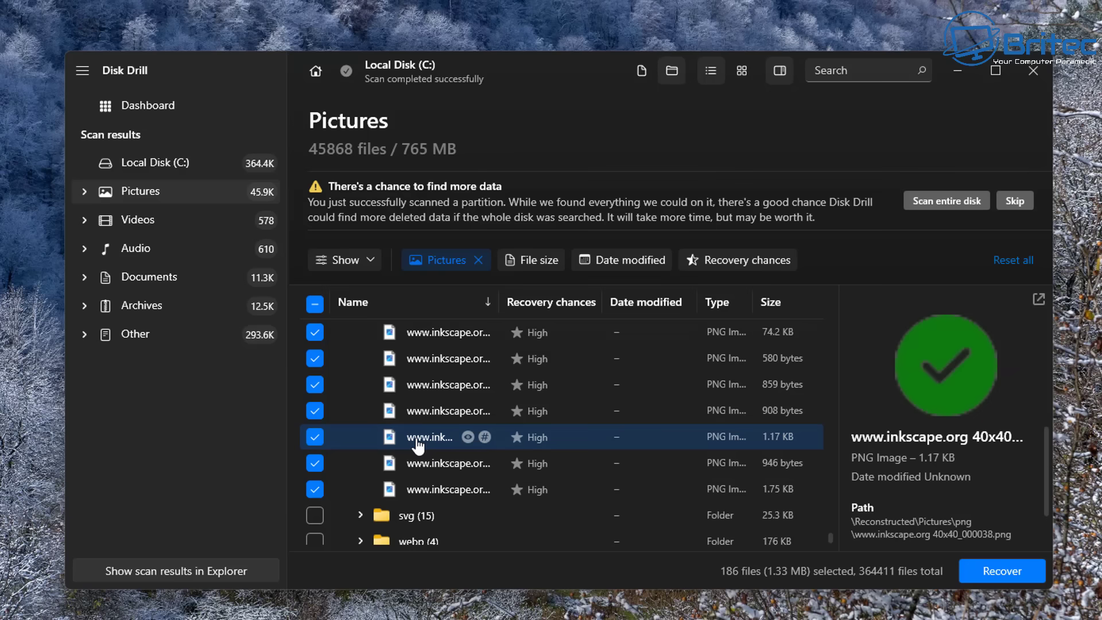
left_click(417, 411)
left_click(418, 362)
scroll(425, 432, "up", 5)
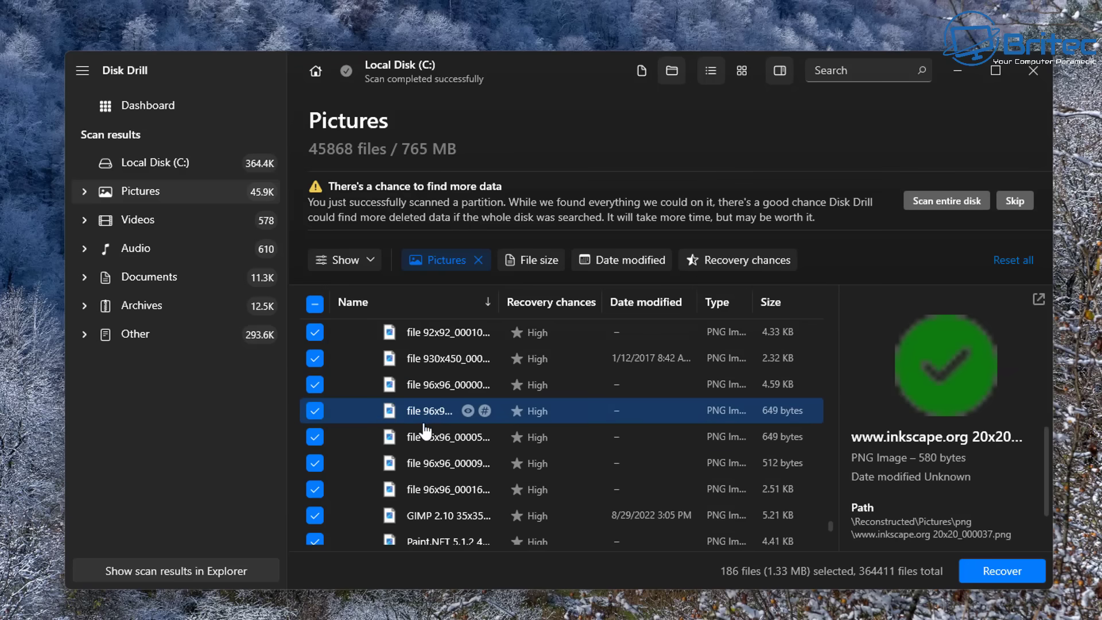
left_click(428, 411)
left_click(426, 383)
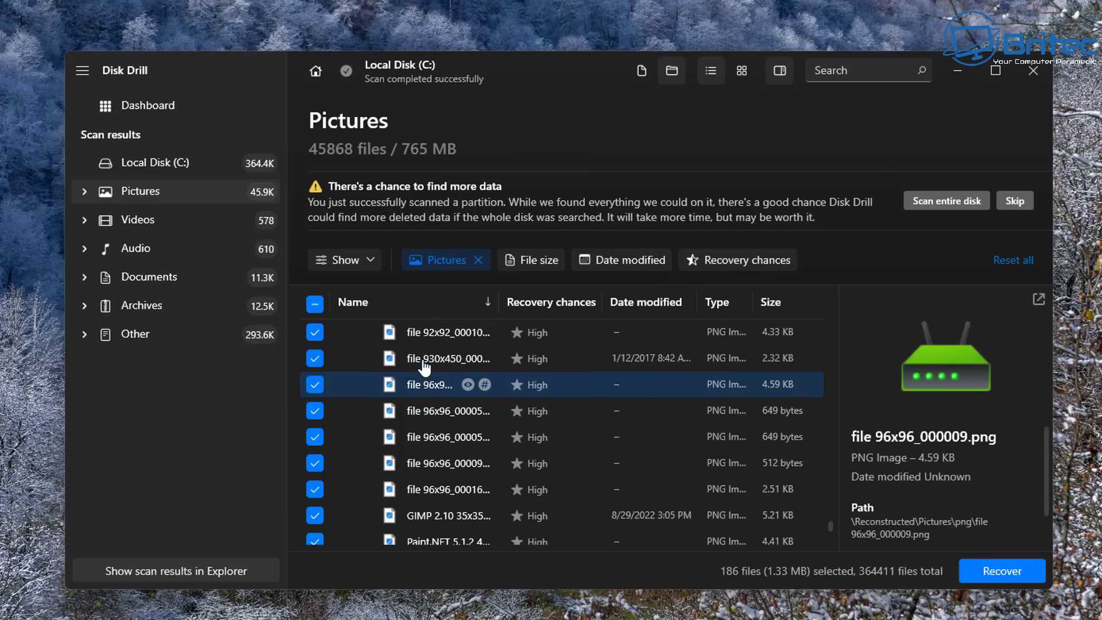
left_click(425, 361)
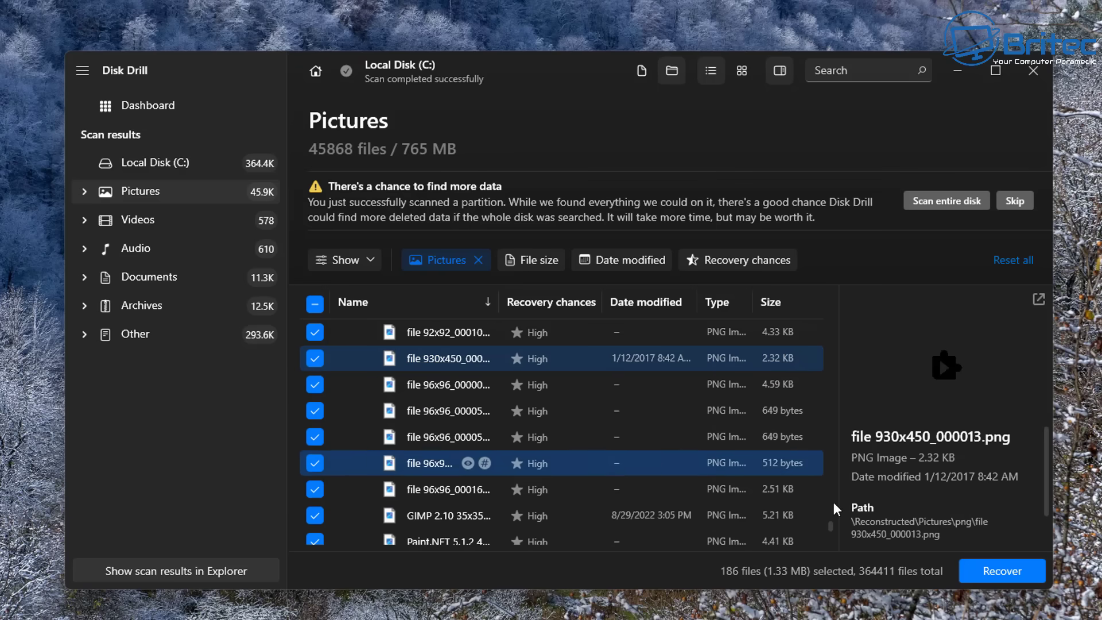
left_click_drag(830, 525, 831, 290)
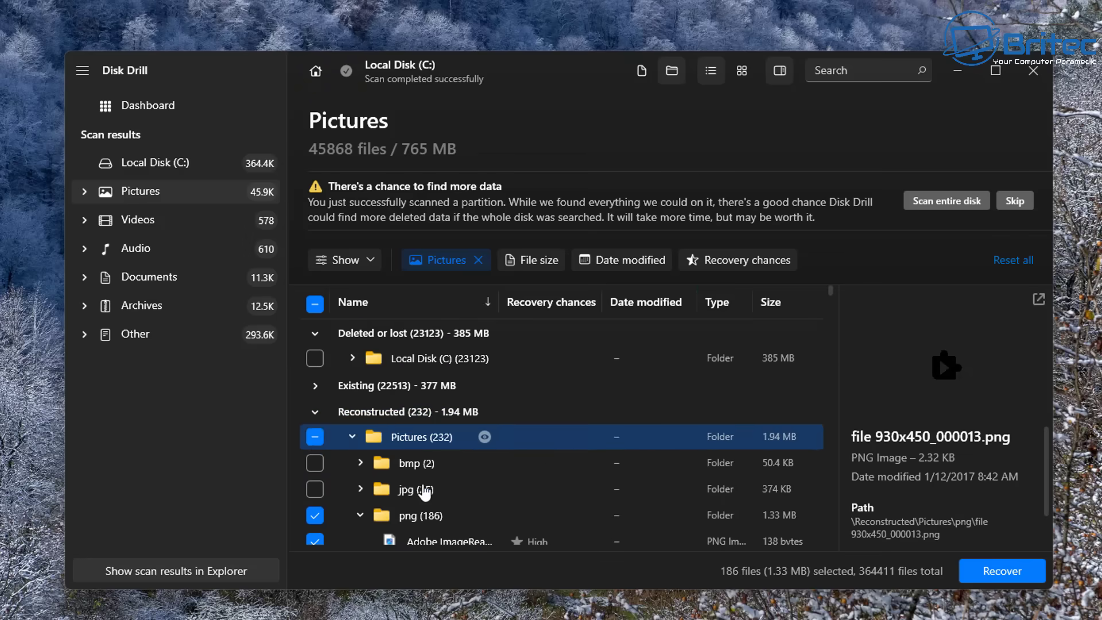
Step: Untick Pictures (232) to empty the recovery selection, then close Disk Drill to save the session
left_click(315, 438)
scroll(413, 468, "down", 1)
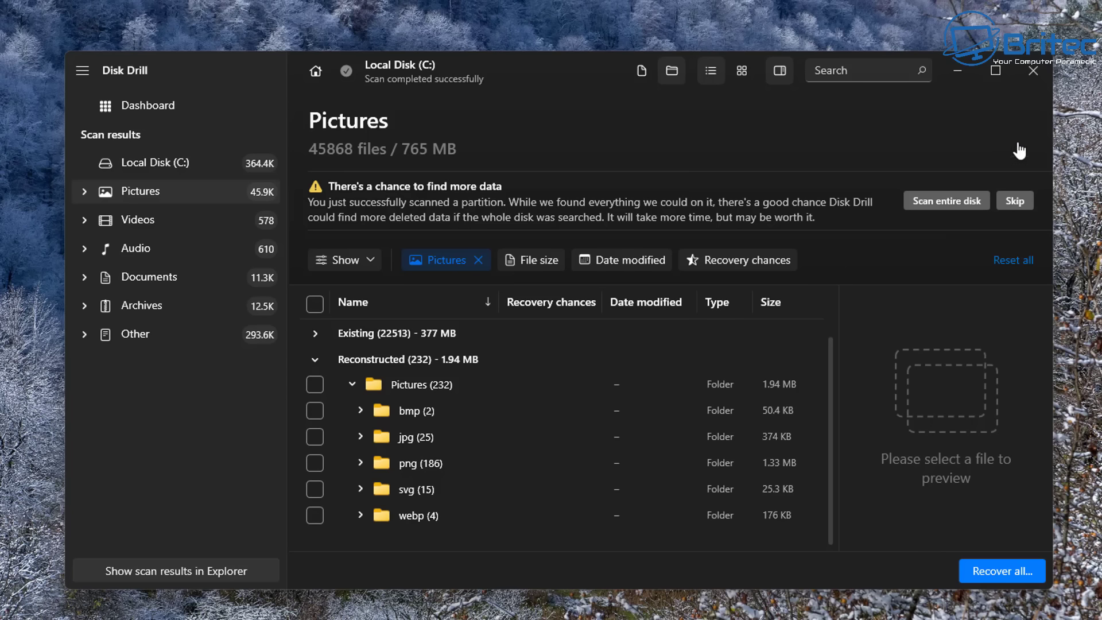
left_click(1033, 73)
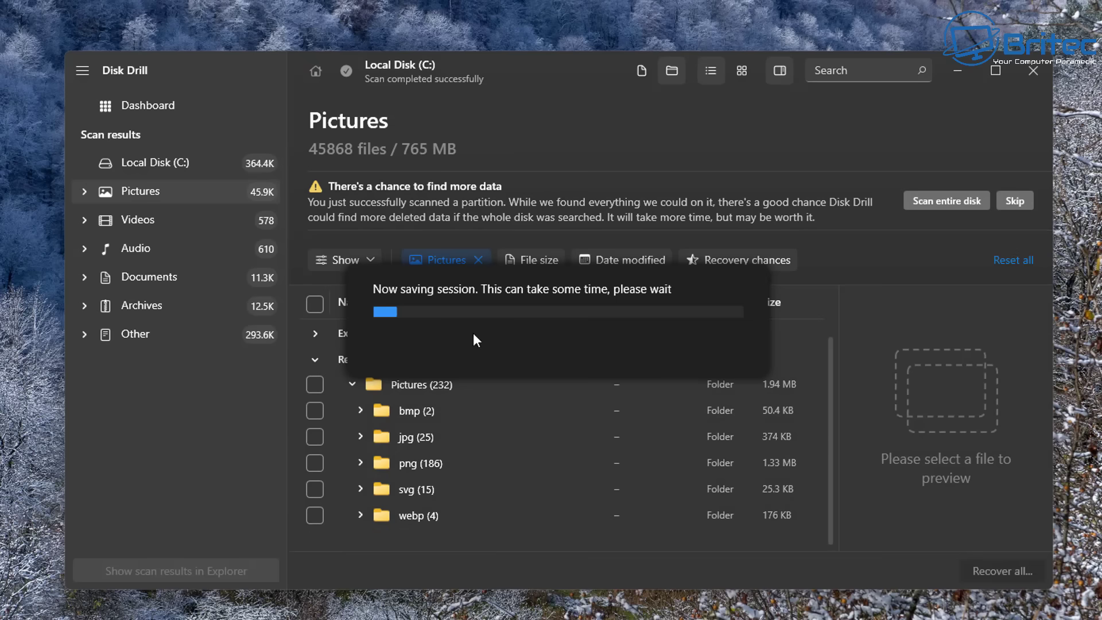